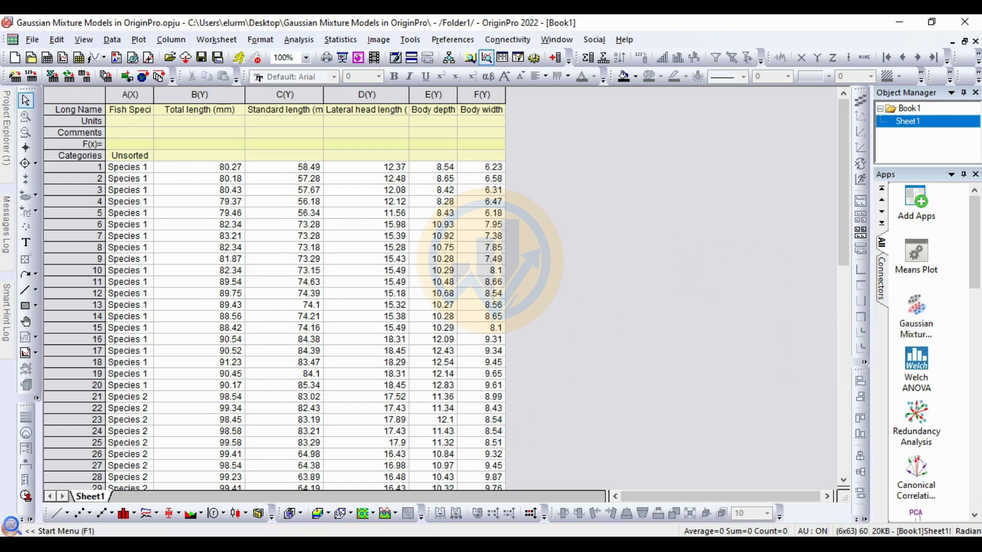
# Step: Switch to the browser and read the purpose, installation and operation notes on the Gaussian Mixture Models page of OriginLab File Exchange
pyautogui.click(412, 534)
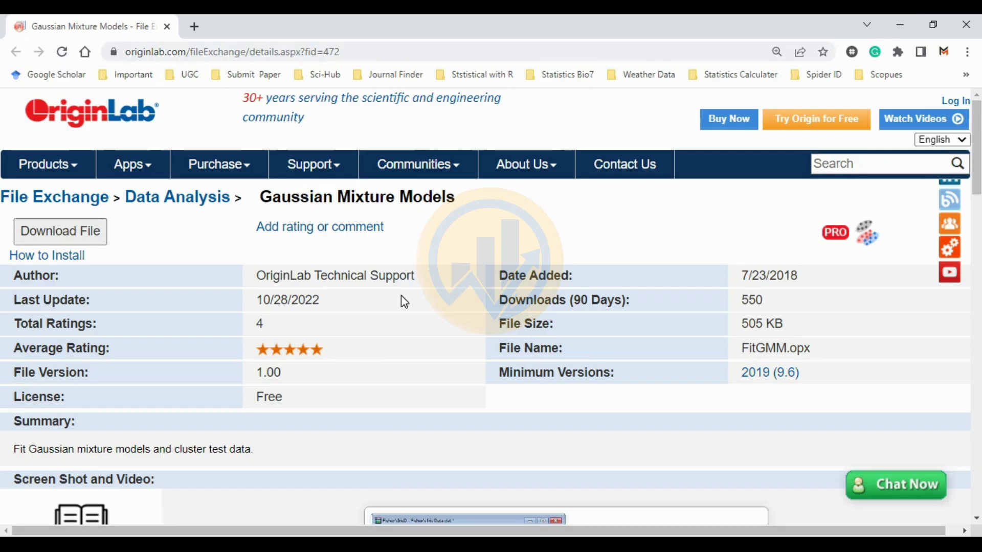
pyautogui.scroll(-12, 377, 325)
pyautogui.scroll(1, 173, 299)
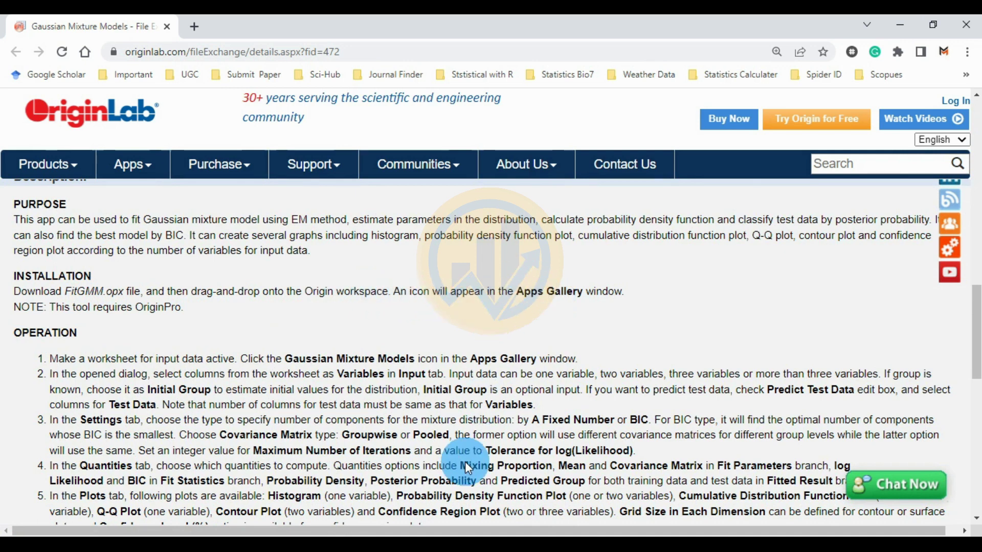
# Step: Install the FitGMM.opx package from its project folder into OriginPro, continuing with the installation over the existing copy
pyautogui.hotkey('alt', 'Tab')
pyautogui.hotkey('alt', 'Tab')
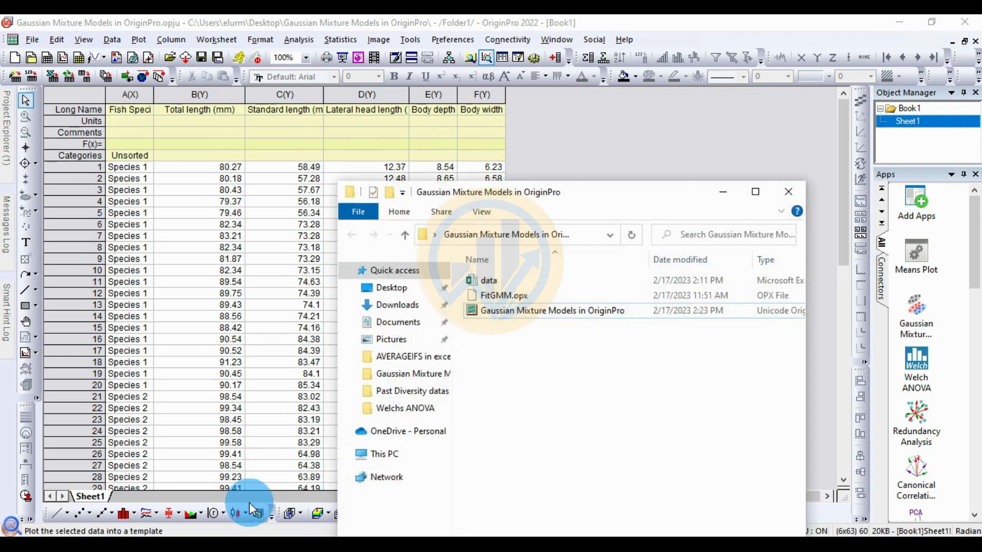
pyautogui.moveTo(561, 197); pyautogui.dragTo(340, 78)
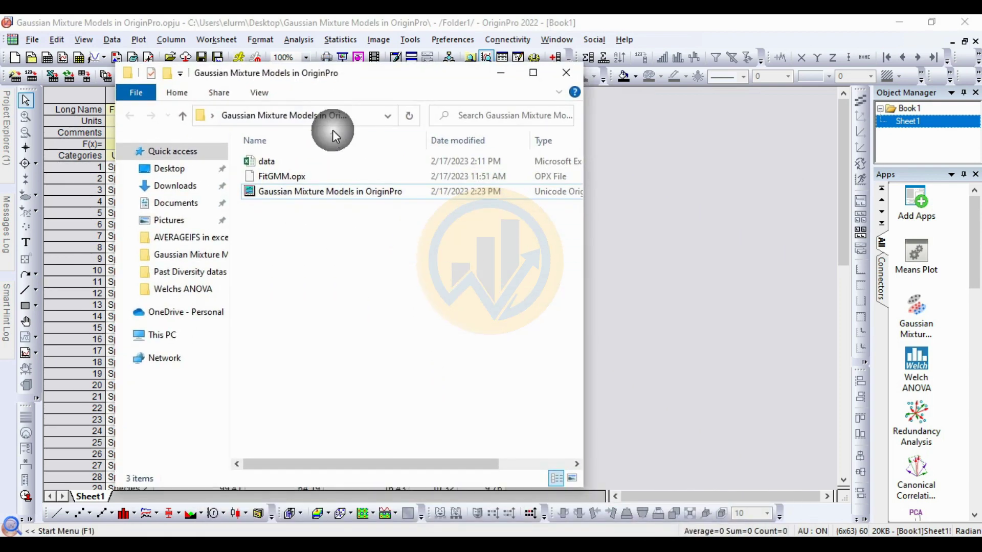
pyautogui.moveTo(287, 174); pyautogui.dragTo(651, 237)
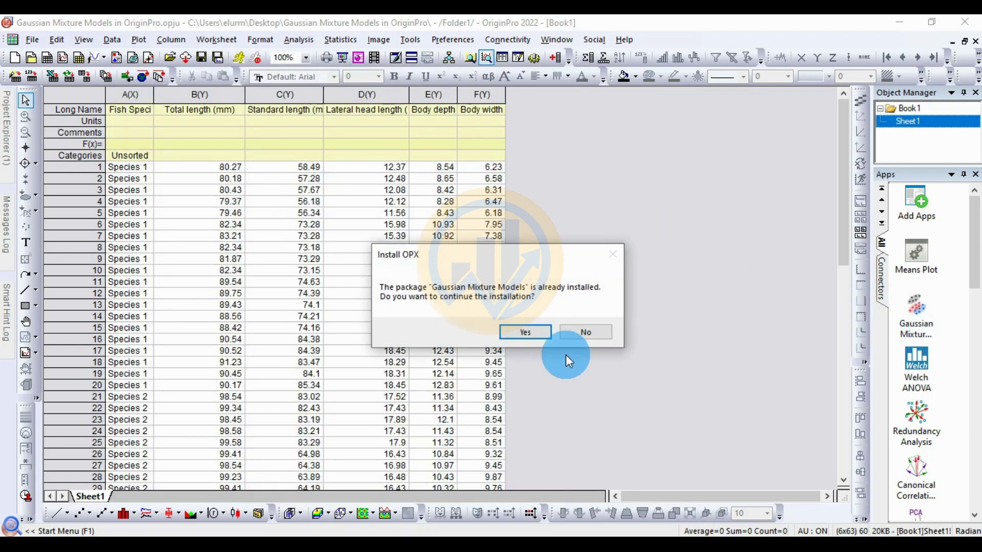
pyautogui.click(539, 333)
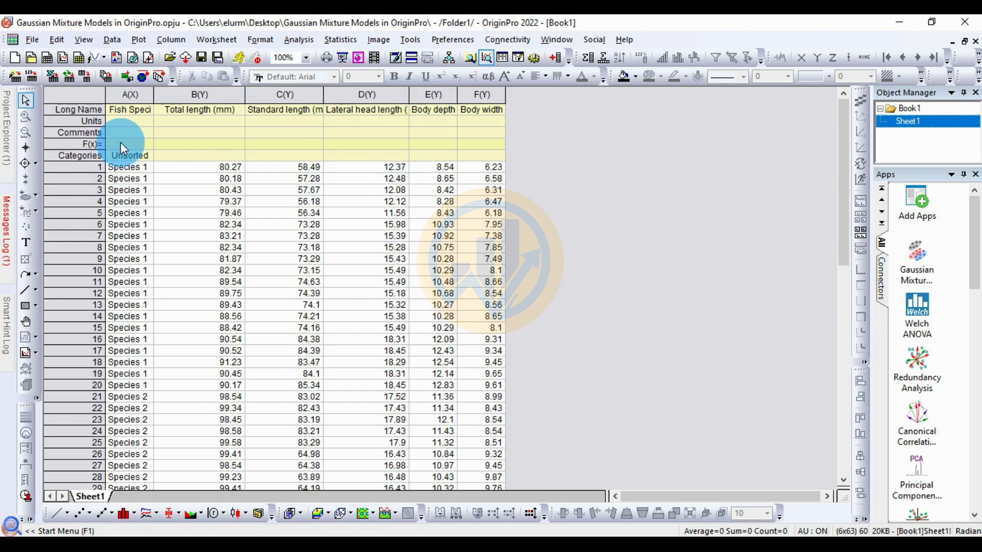
# Step: Look through the fish species groups and the total length and standard length columns of the worksheet
pyautogui.click(137, 95)
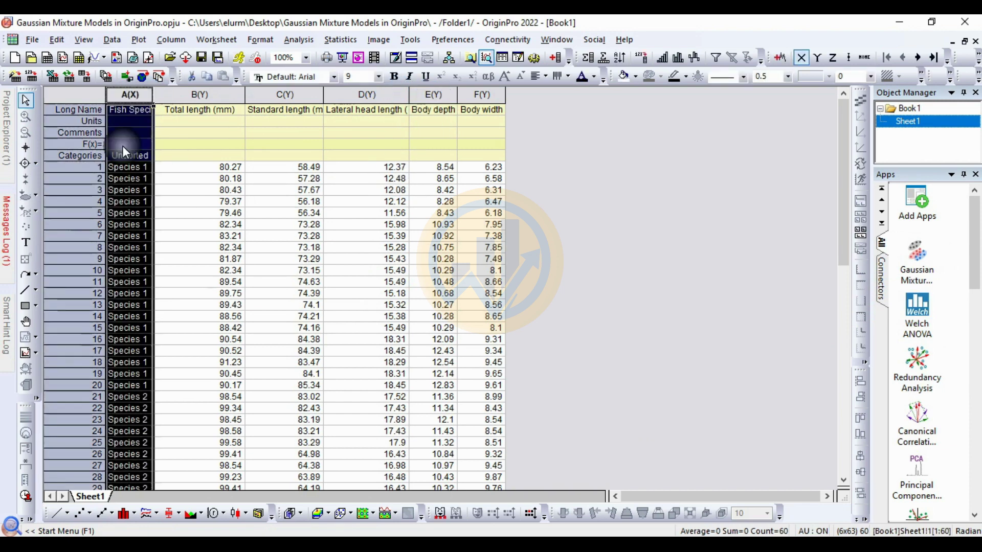
pyautogui.scroll(-5, 125, 224)
pyautogui.scroll(5, 125, 224)
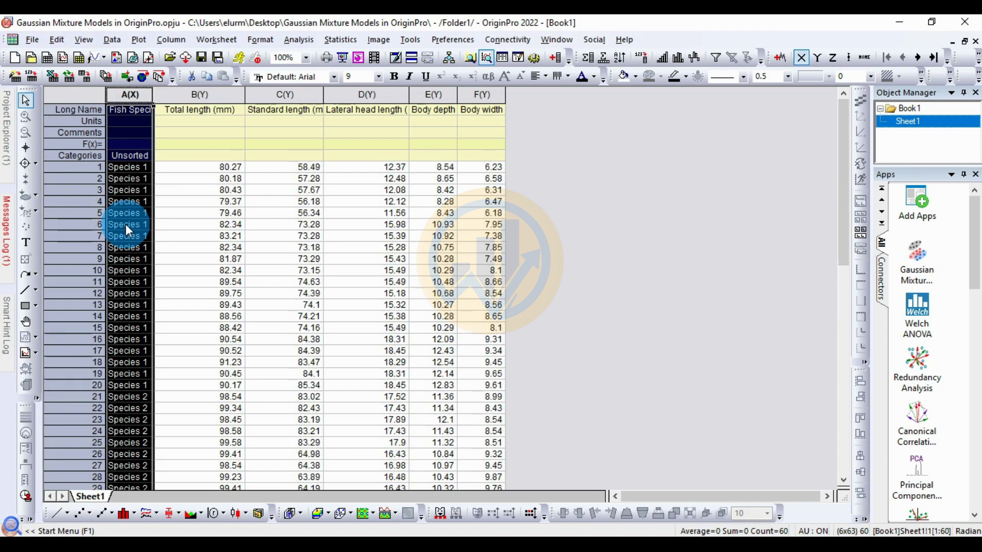
pyautogui.scroll(-9, 125, 224)
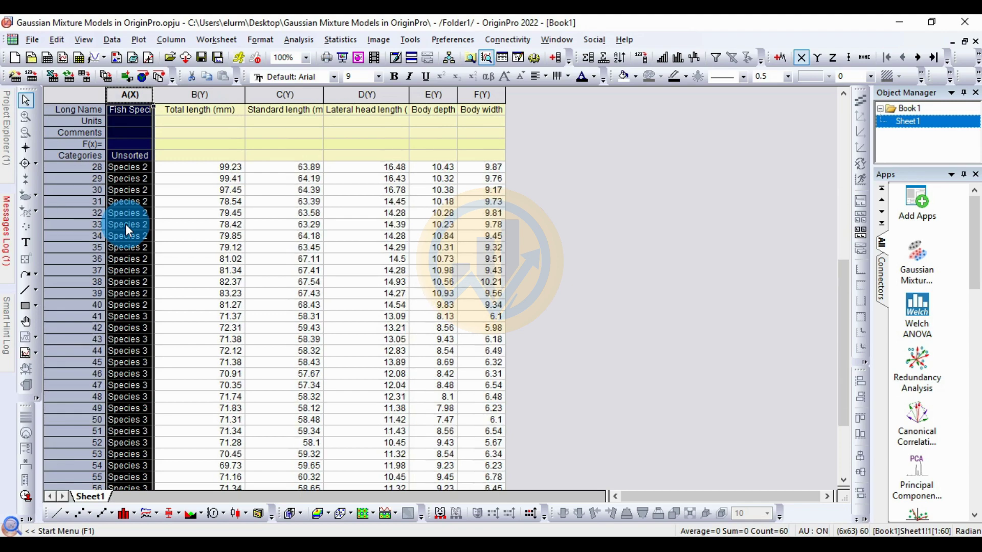
pyautogui.scroll(-3, 125, 224)
pyautogui.scroll(7, 213, 259)
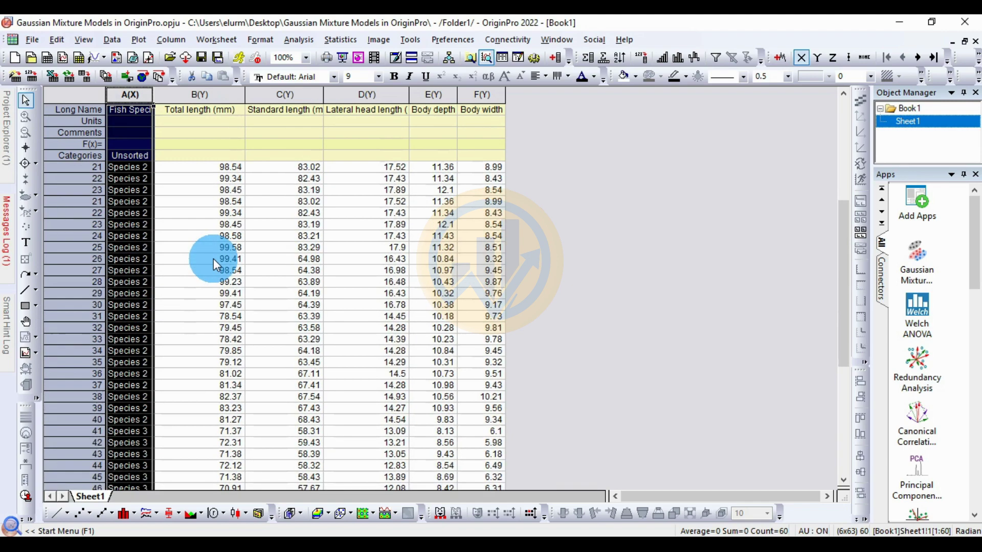
pyautogui.click(207, 107)
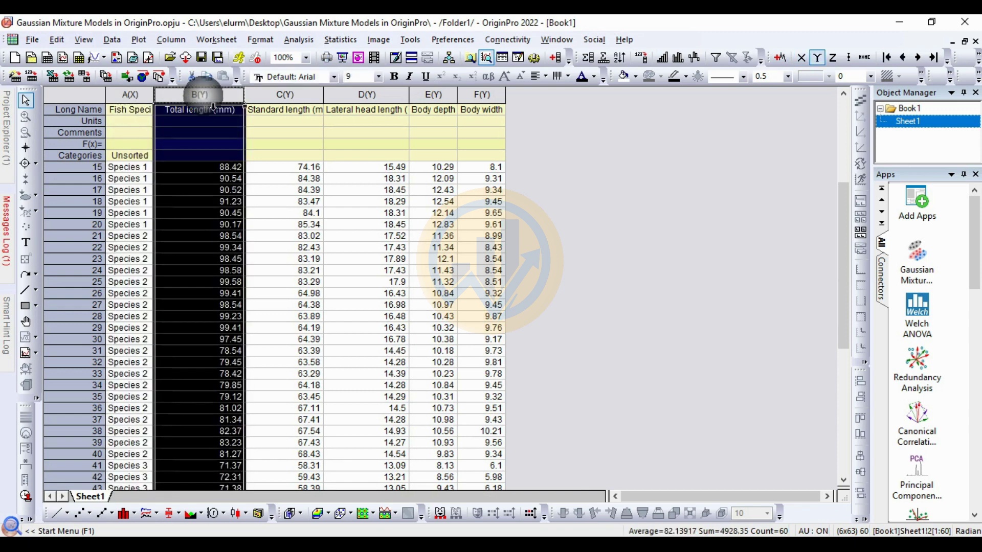
pyautogui.click(284, 107)
pyautogui.click(563, 172)
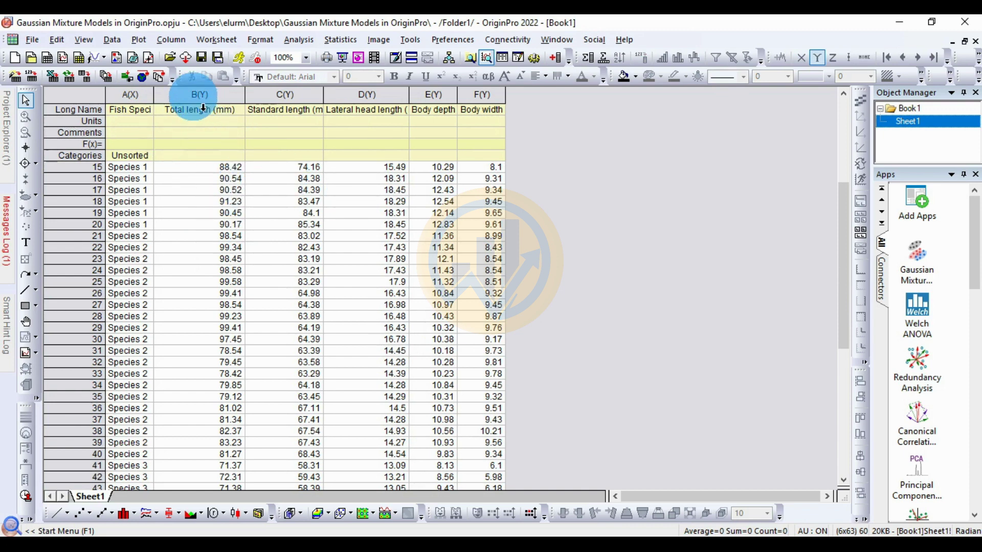
# Step: Start the Gaussian Mixture Models app with the Total length (mm) and Standard length (mm) columns as its variables
pyautogui.click(231, 110)
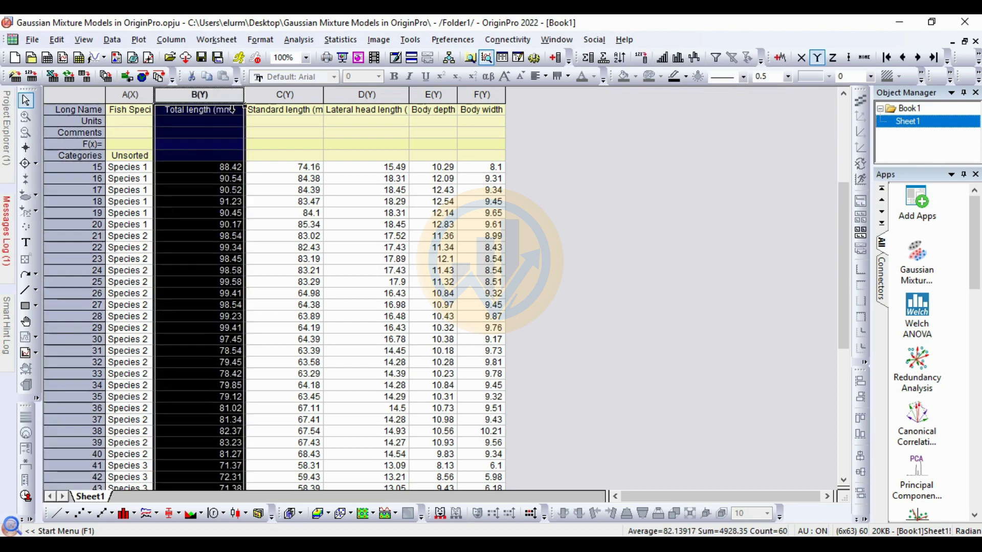
pyautogui.moveTo(231, 109); pyautogui.dragTo(284, 110)
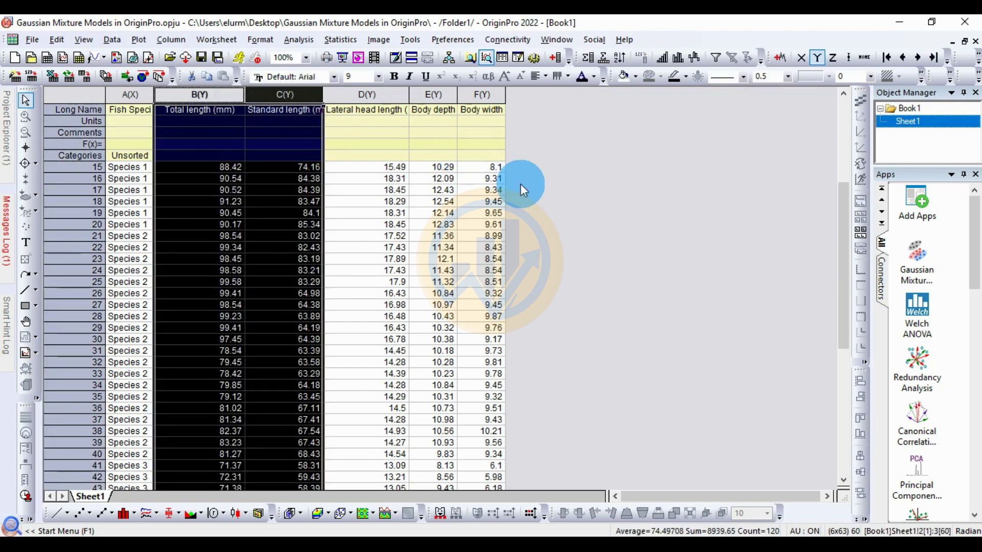
pyautogui.click(918, 258)
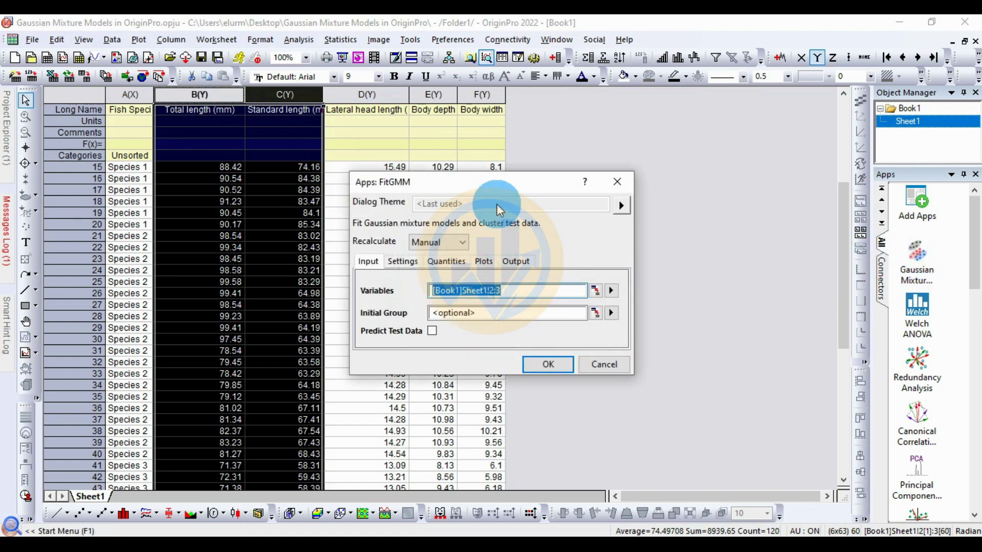
# Step: Set the Initial Group of the mixture model fit to column A, Fish Species
pyautogui.moveTo(471, 190); pyautogui.dragTo(516, 177)
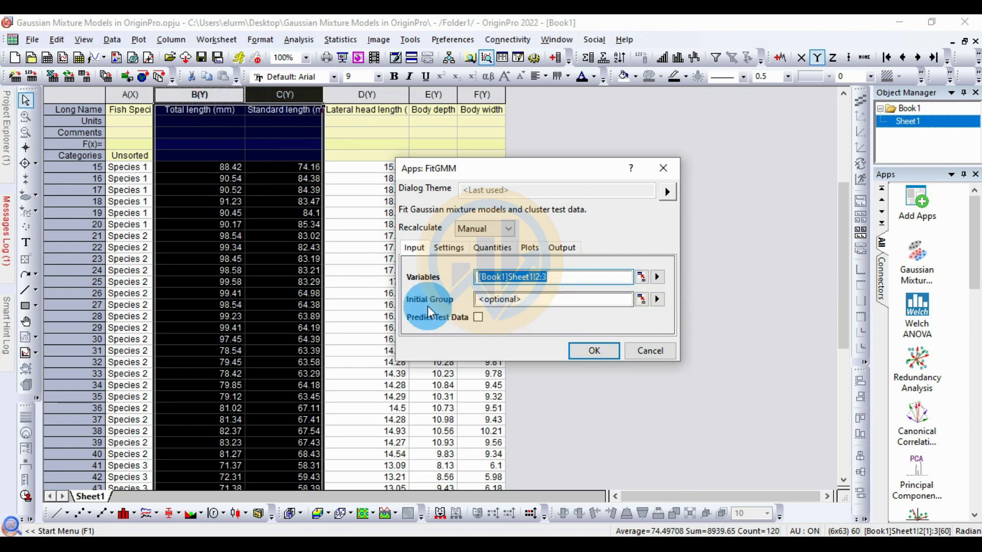
pyautogui.click(661, 301)
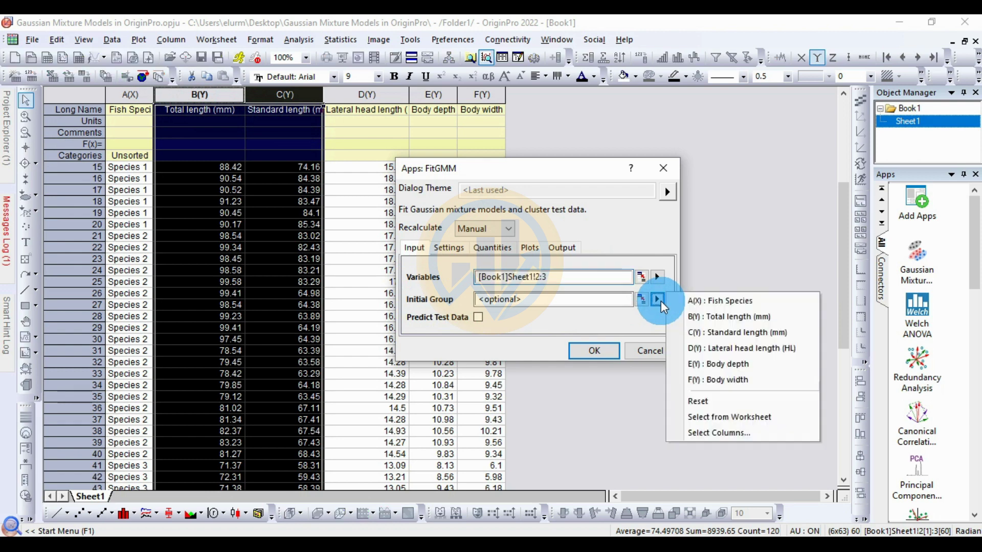
pyautogui.click(732, 302)
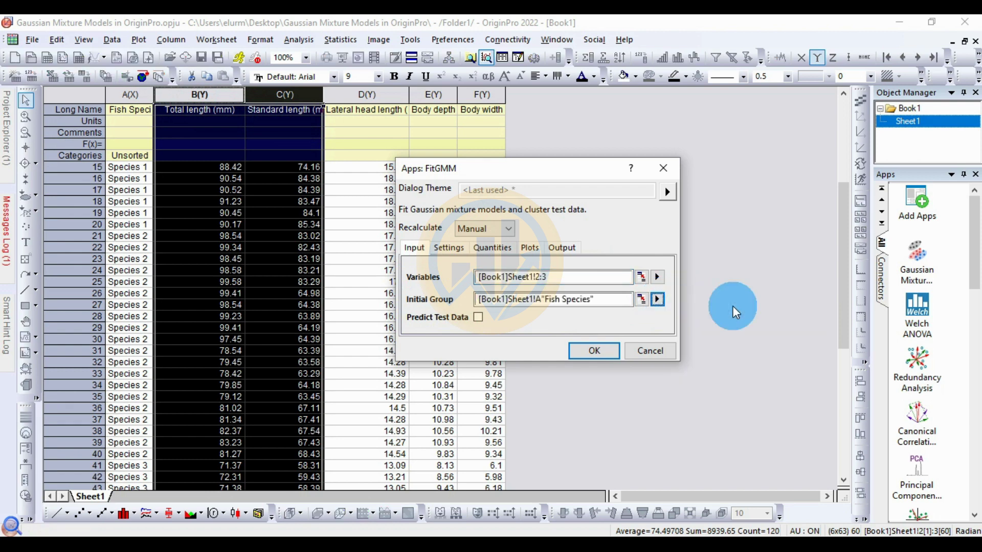
# Step: Check the component settings, quantities and plot options, keep the confidence level at 95%, and run the mixture model fit
pyautogui.click(445, 249)
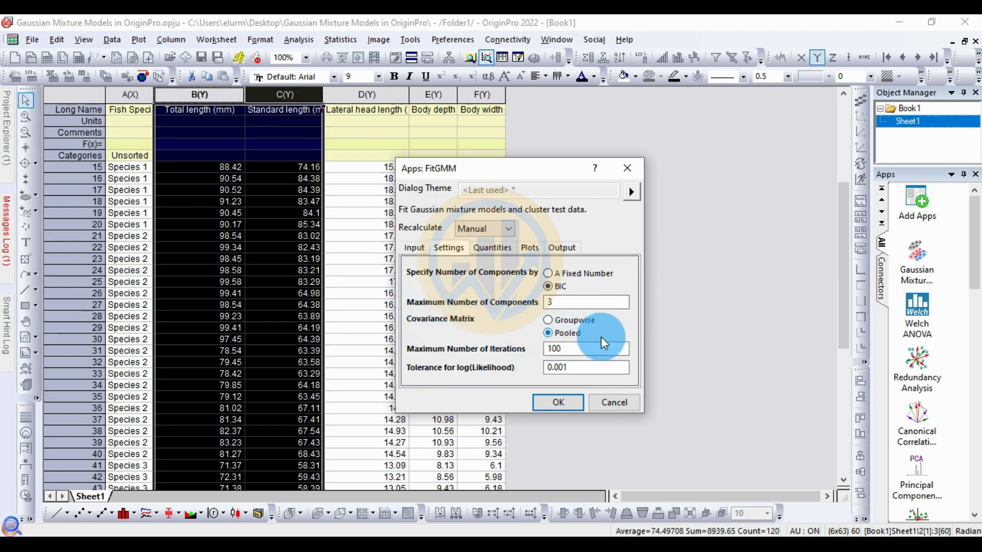
pyautogui.click(496, 247)
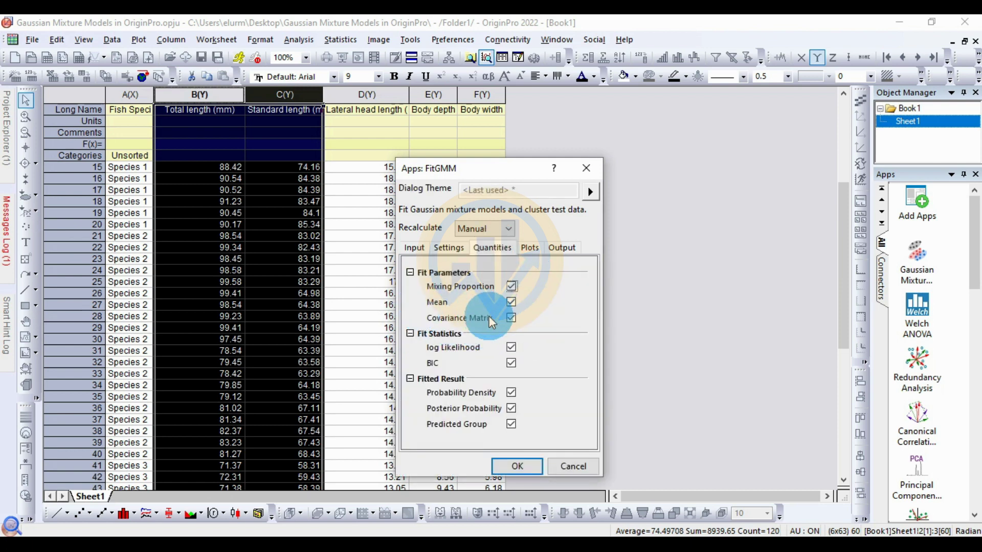
pyautogui.click(529, 249)
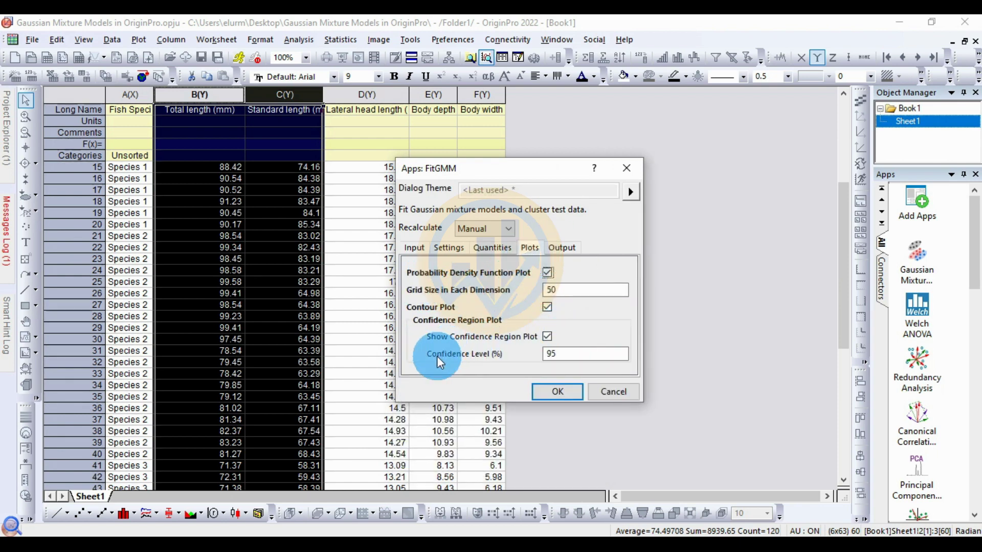
pyautogui.doubleClick(579, 364)
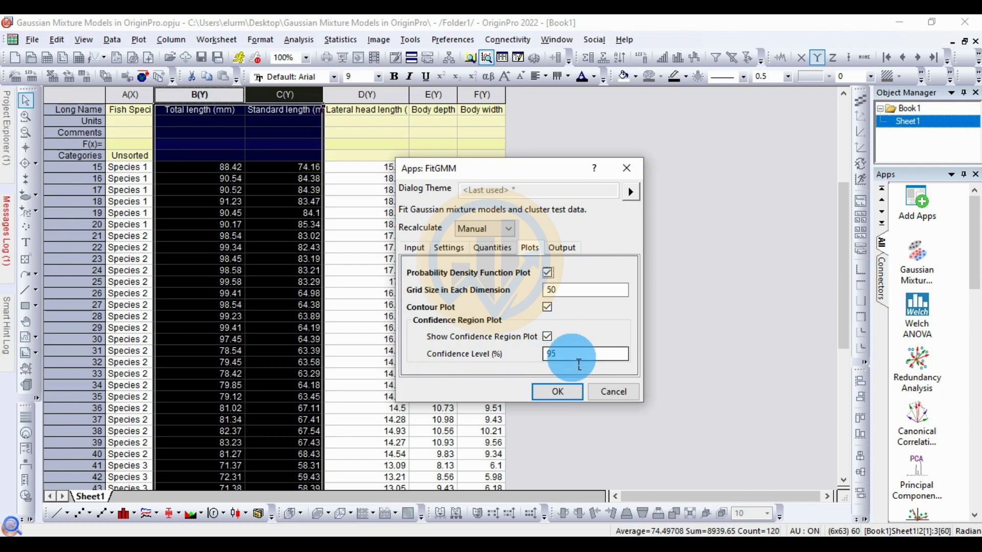
pyautogui.click(572, 391)
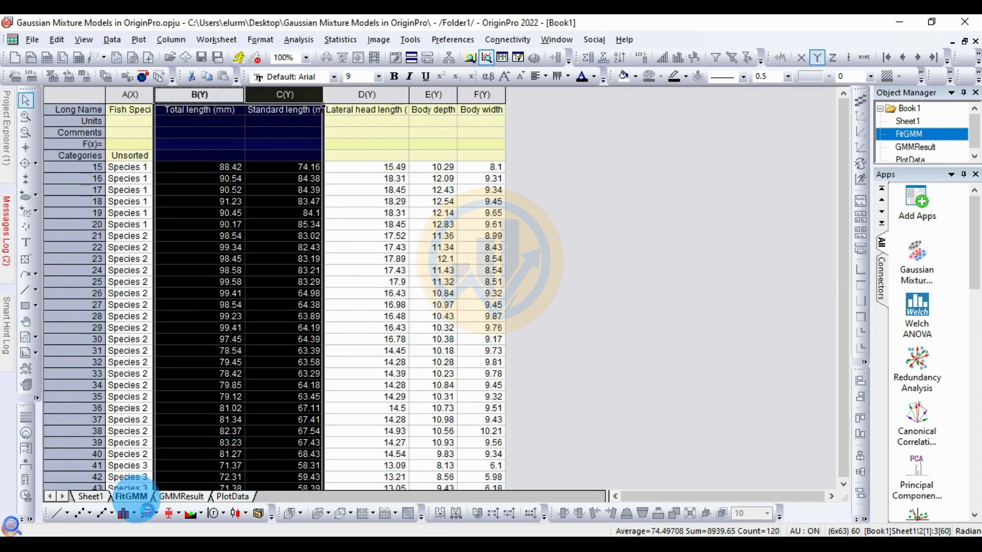
# Step: Examine the FitGMM report's group and fit statistics, and expand its Parameters section to read the mixing proportions, means and covariance
pyautogui.click(131, 497)
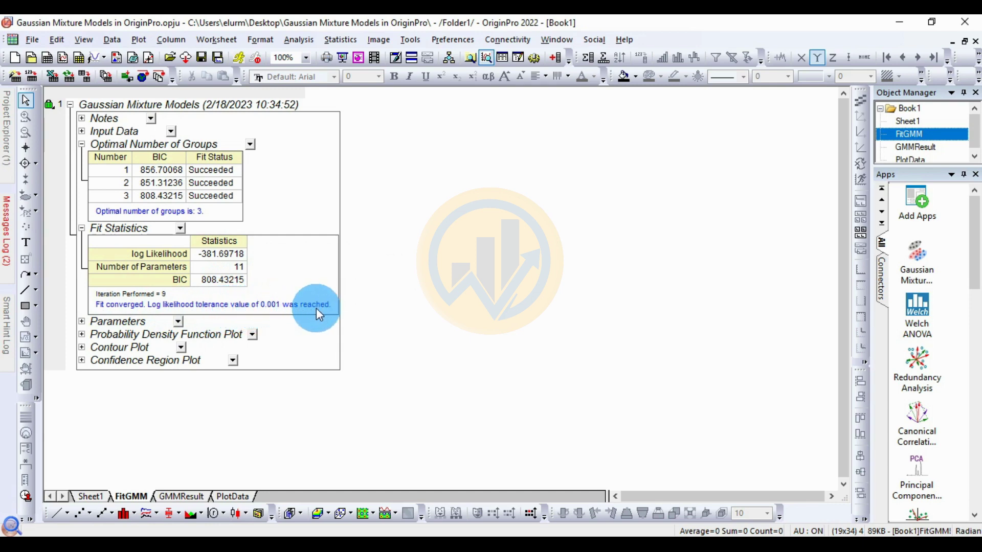
pyautogui.click(82, 322)
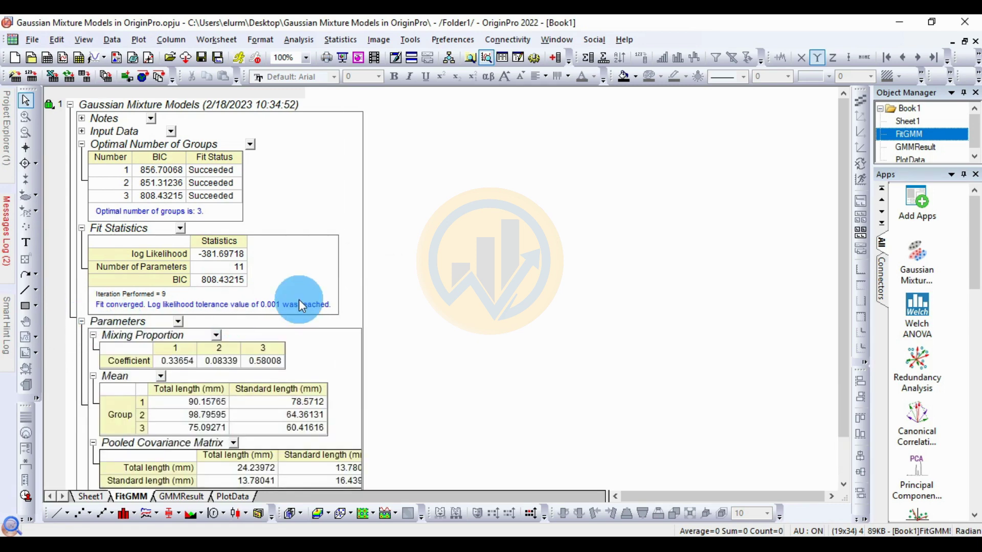
pyautogui.scroll(-3, 307, 307)
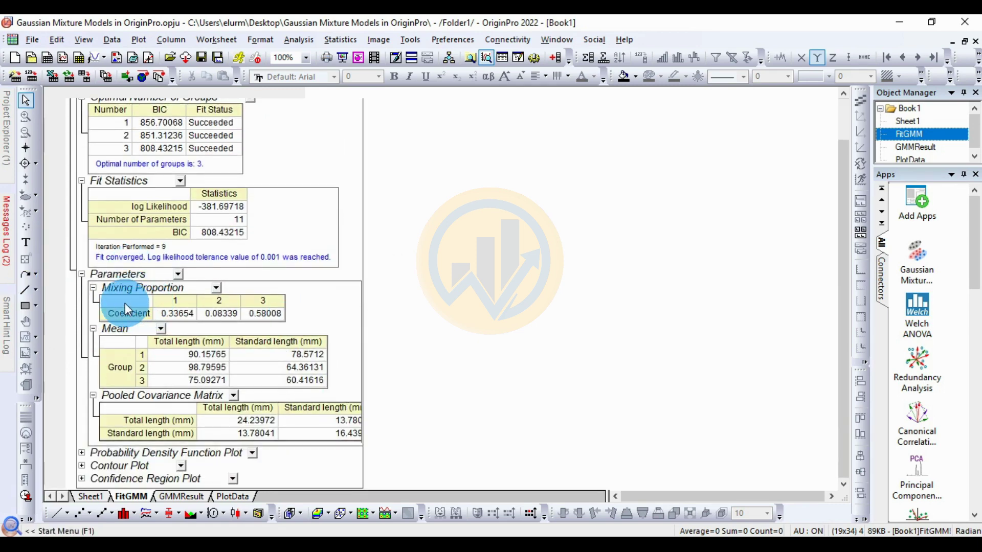
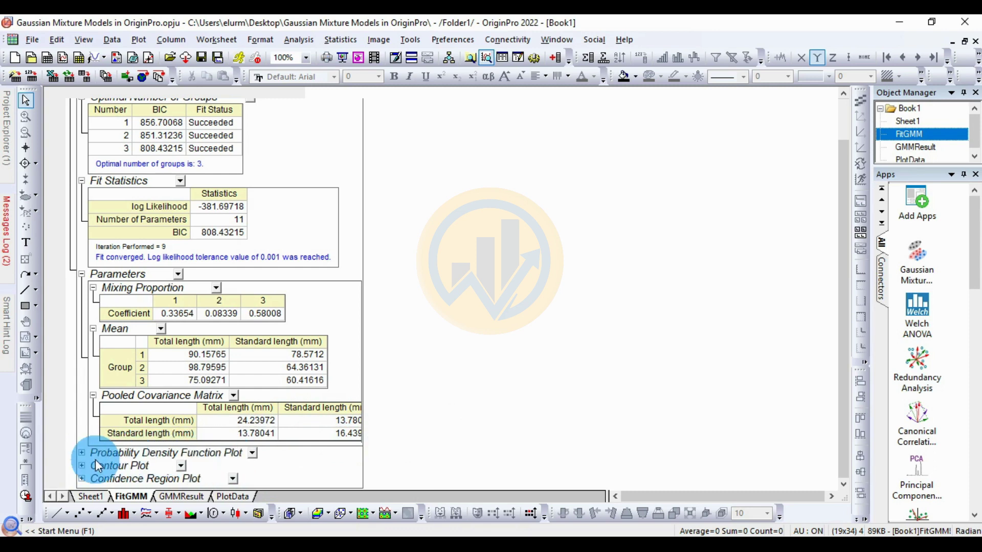
# Step: Expand the Probability Density Function Plot section, view its plot in a full graph window, and return to the report
pyautogui.click(82, 454)
pyautogui.scroll(-1, 252, 410)
pyautogui.scroll(-2, 254, 407)
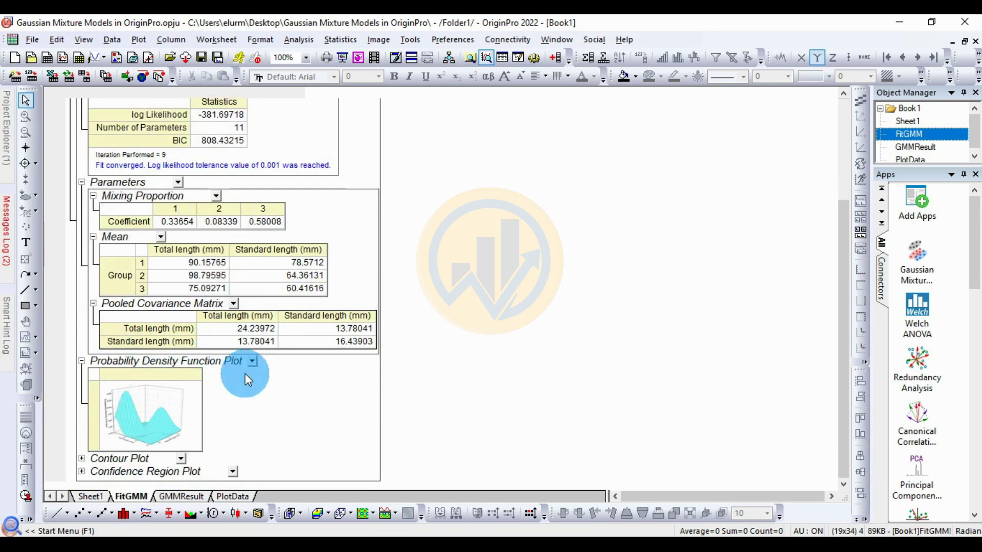
pyautogui.click(137, 419)
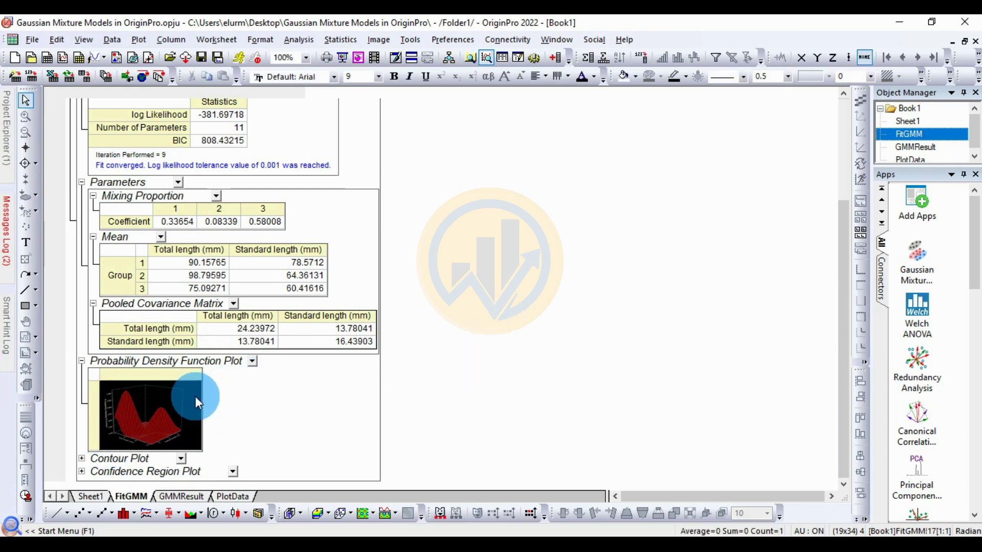
pyautogui.doubleClick(168, 404)
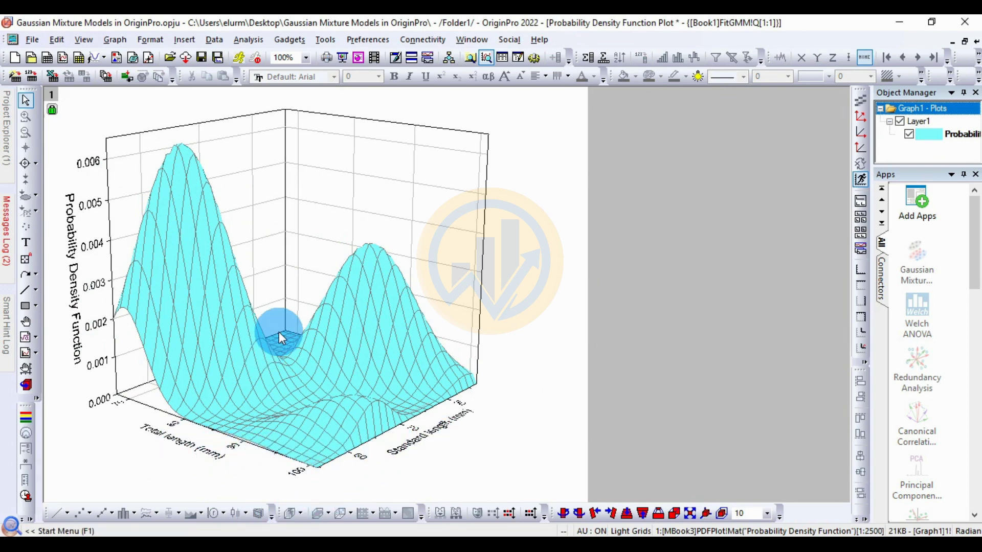
pyautogui.click(975, 44)
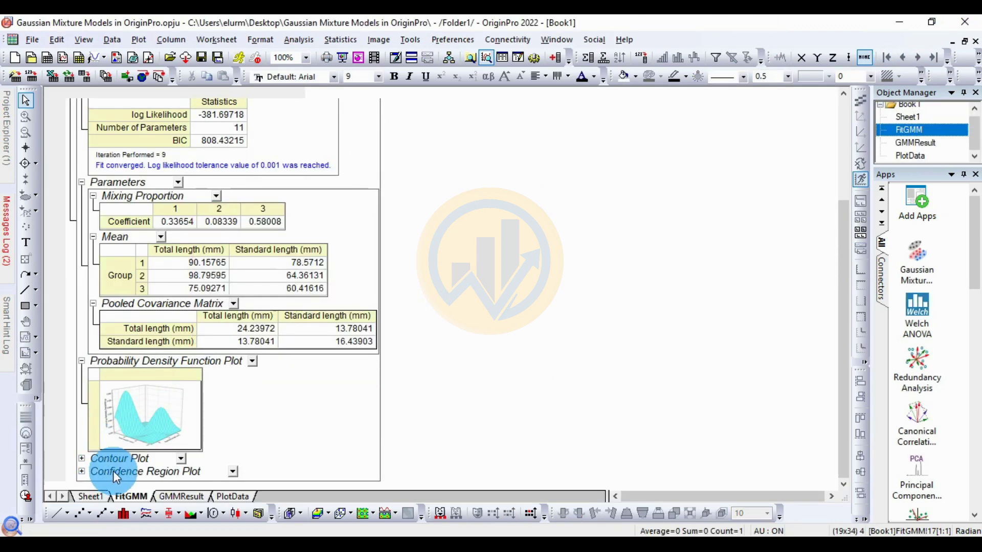
# Step: Expand the report's Contour Plot section and open the contour plot in a full graph window
pyautogui.click(81, 459)
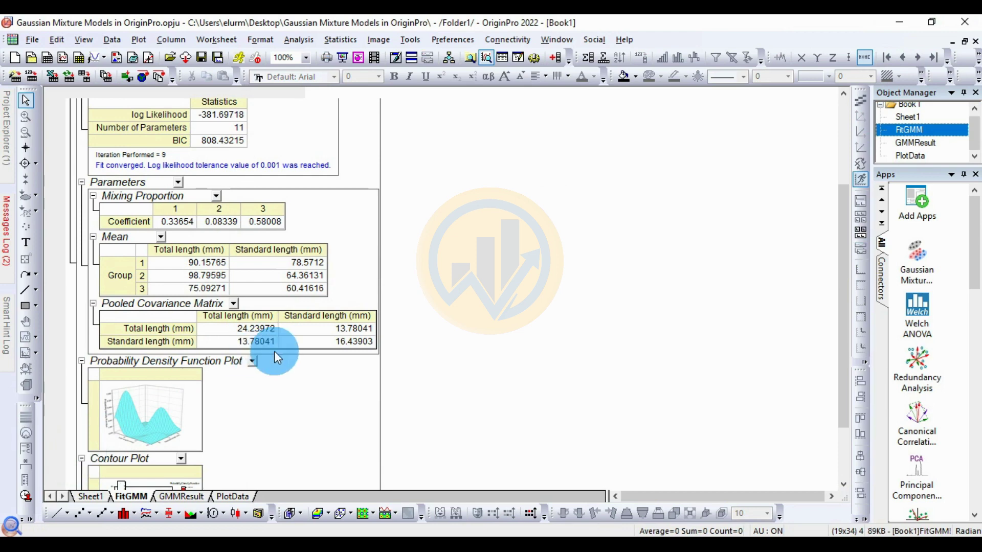
pyautogui.scroll(-3, 274, 351)
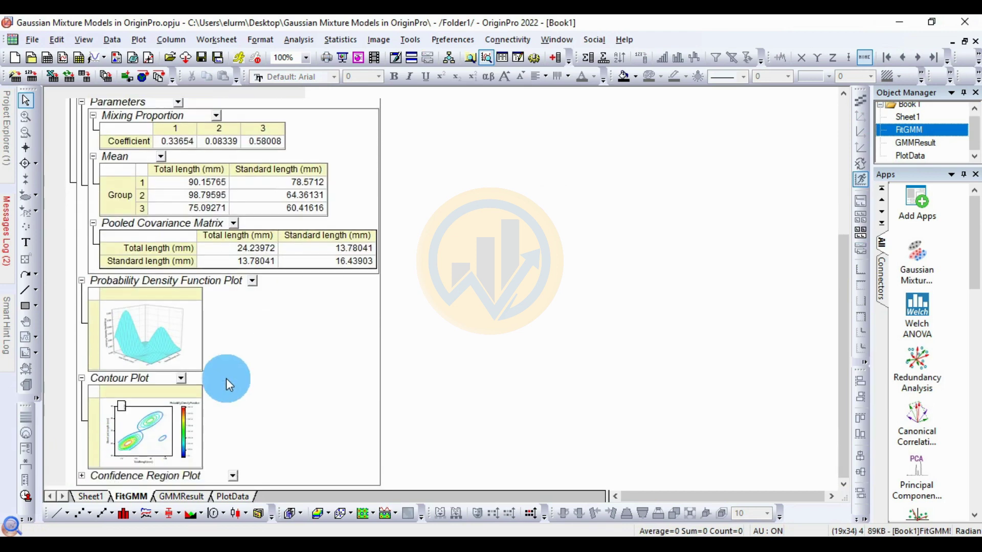
pyautogui.click(146, 419)
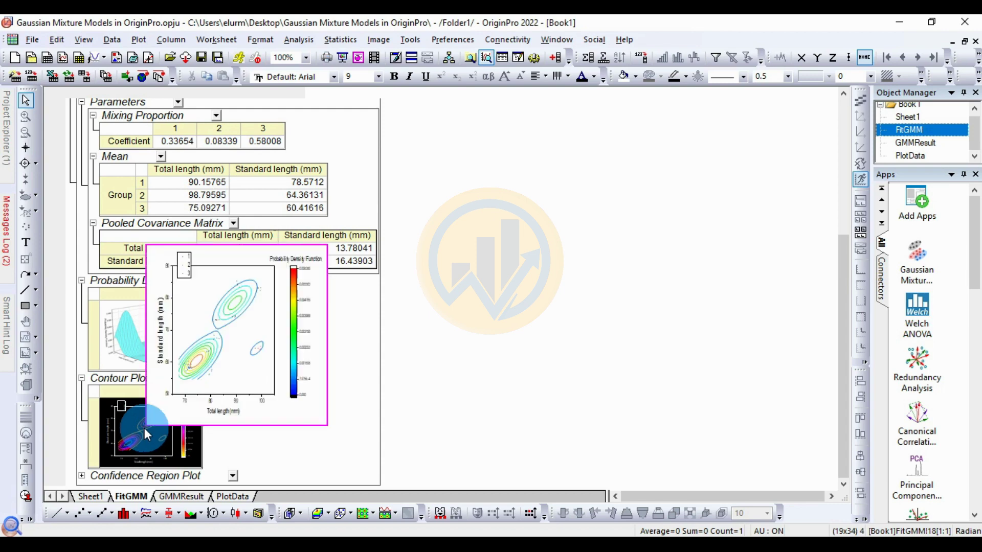
pyautogui.doubleClick(144, 428)
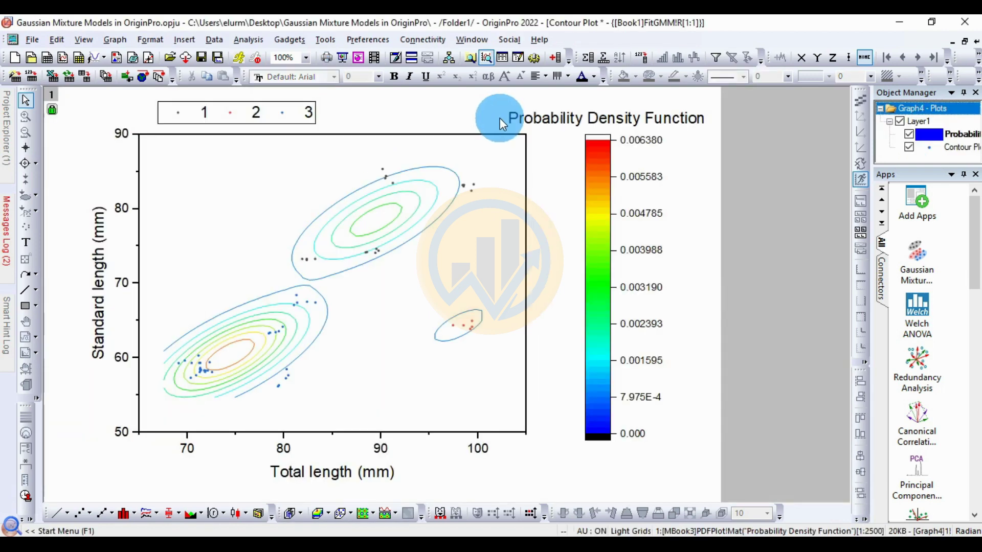
# Step: Relabel the three entries of the contour plot's legend as Species 1, Species 2 and Species 3
pyautogui.doubleClick(207, 111)
pyautogui.moveTo(203, 115); pyautogui.dragTo(276, 119)
pyautogui.write('Speci')
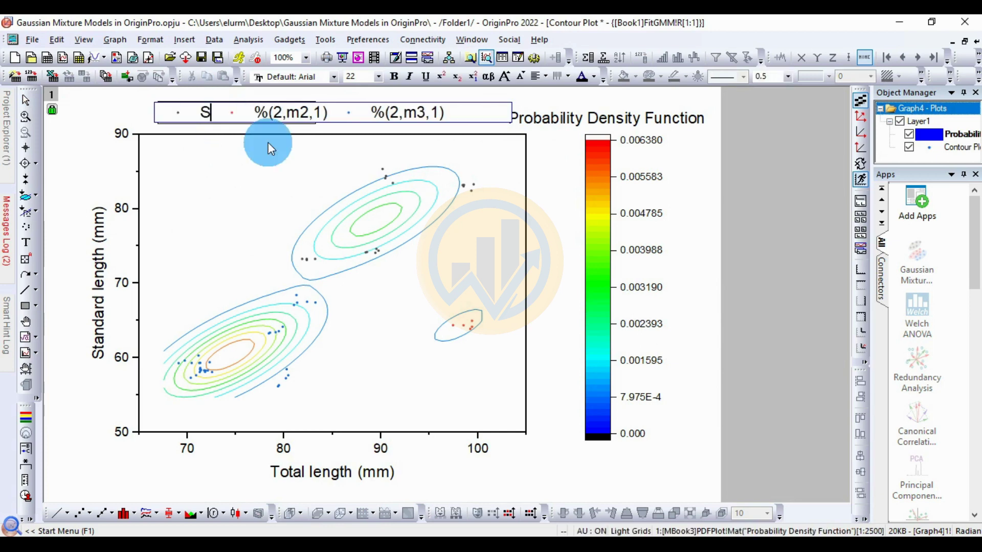
pyautogui.write('es 1')
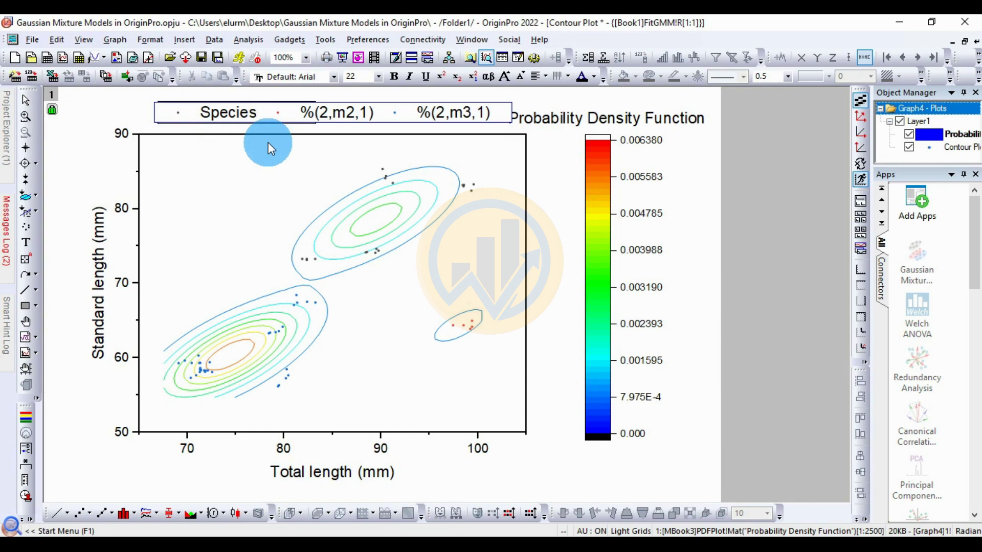
pyautogui.moveTo(324, 112); pyautogui.dragTo(395, 129)
pyautogui.click(329, 116)
pyautogui.write('Spec')
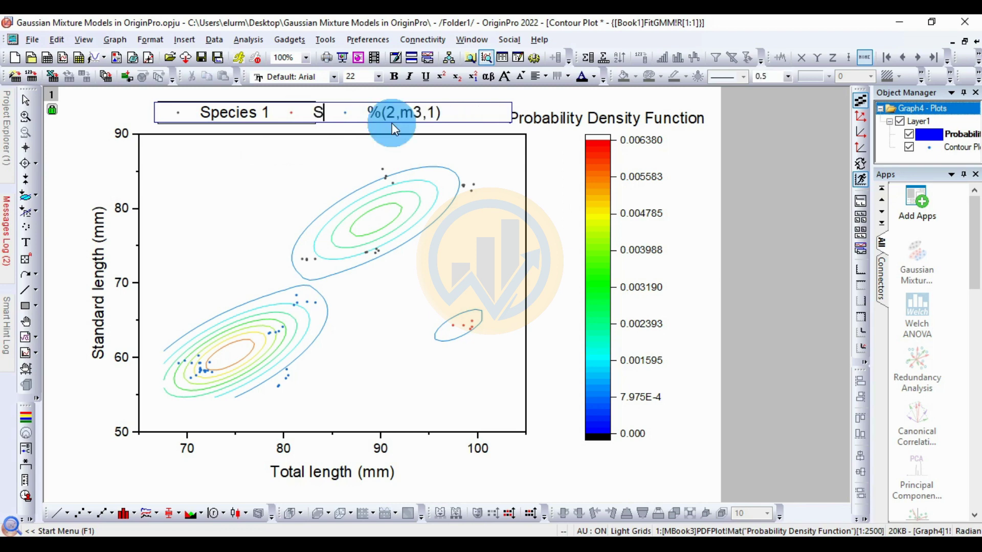
pyautogui.write('ies 2')
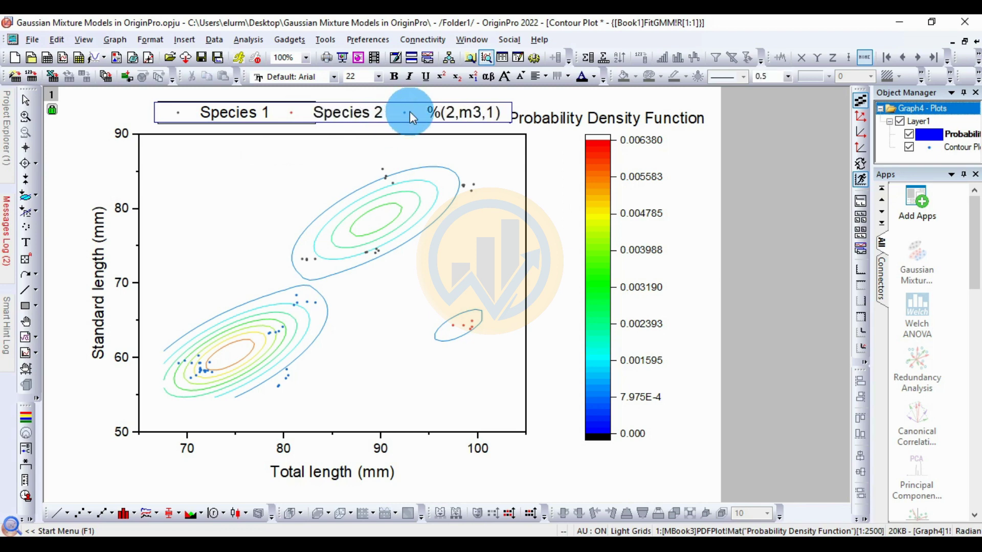
pyautogui.moveTo(428, 112); pyautogui.dragTo(507, 125)
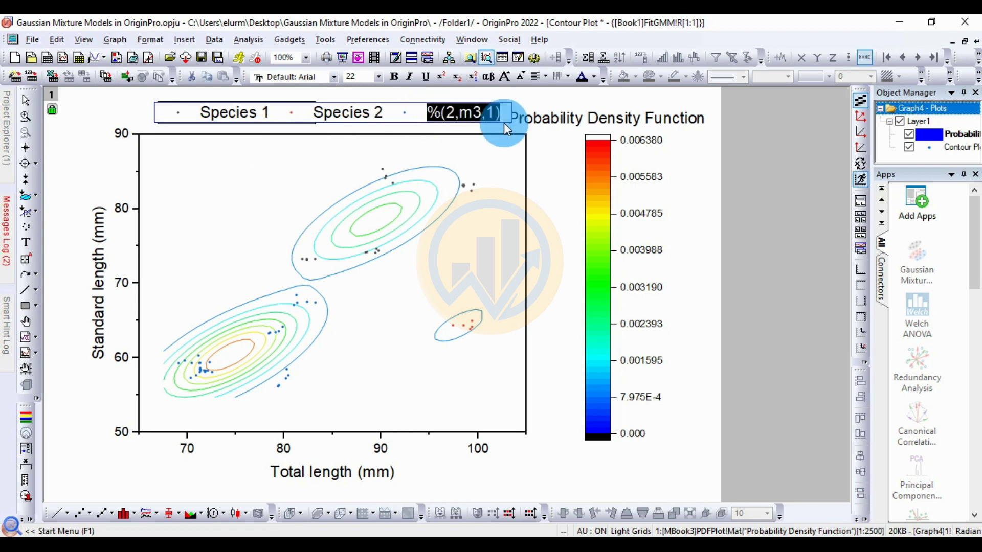
pyautogui.write('Species')
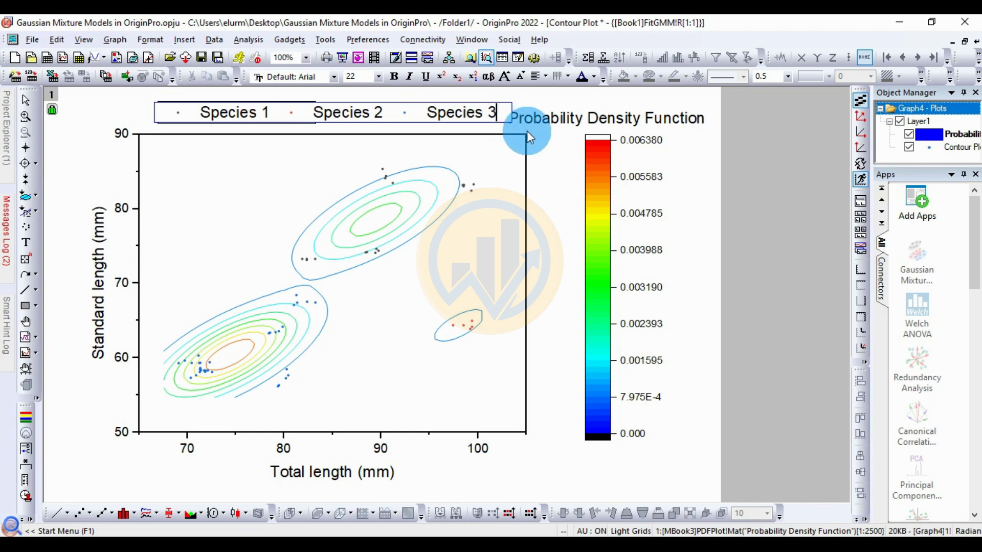
pyautogui.click(542, 154)
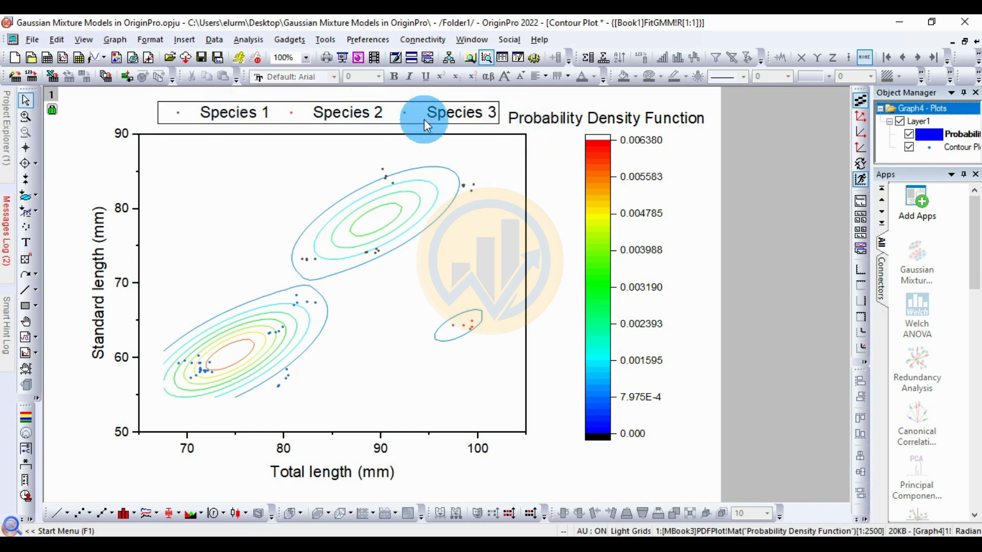
# Step: Set the symbol size of the contour plot's scatter points to 8 and apply it
pyautogui.click(464, 249)
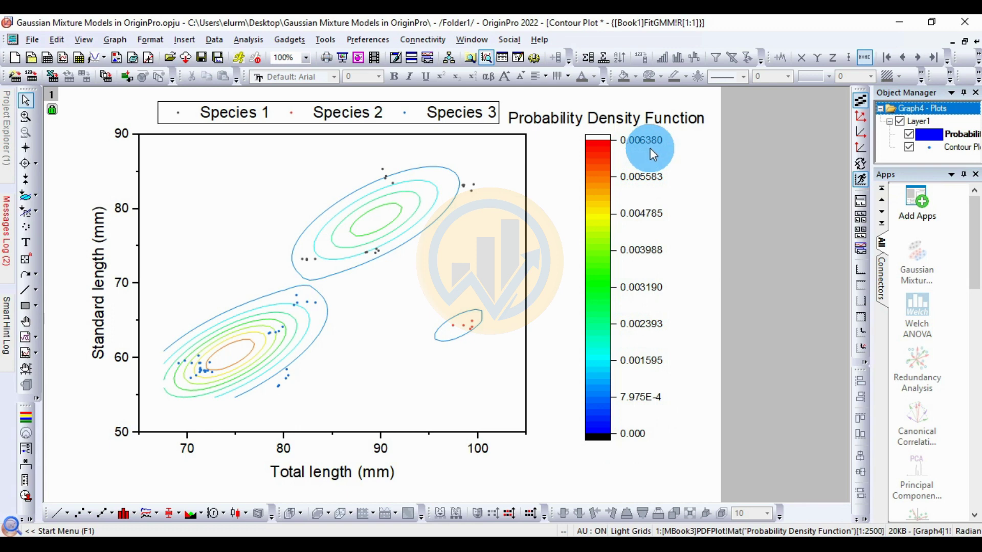
pyautogui.doubleClick(377, 251)
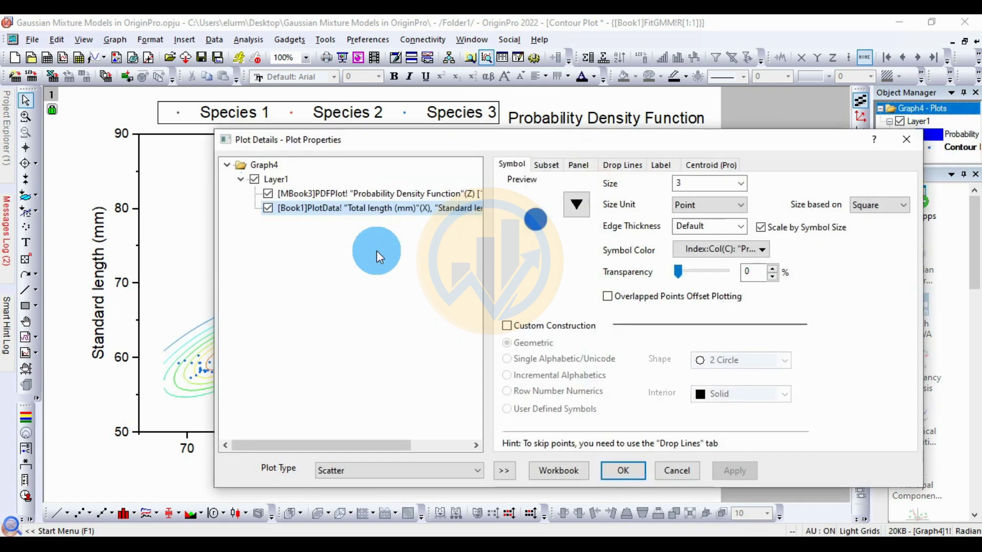
pyautogui.click(504, 471)
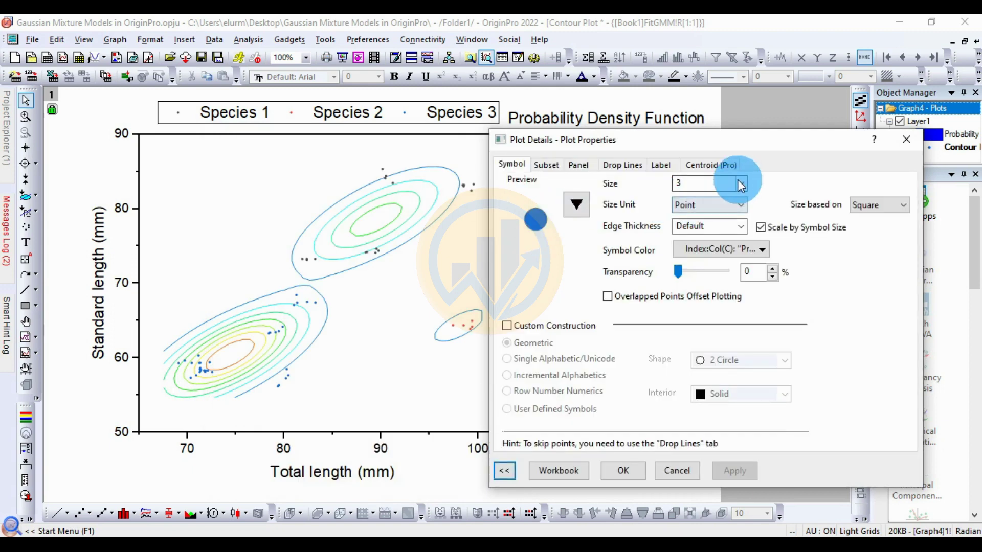
pyautogui.click(738, 184)
pyautogui.click(705, 240)
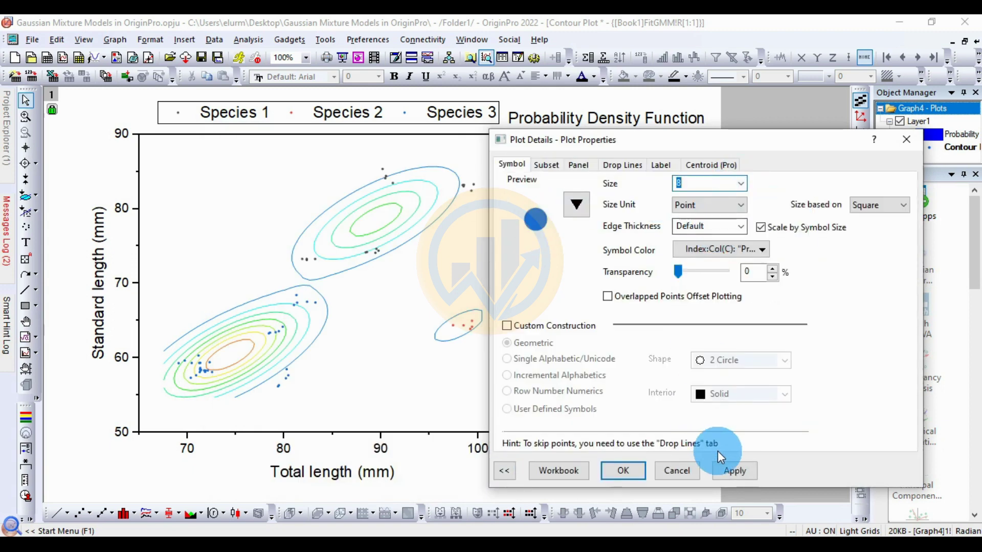
pyautogui.click(734, 471)
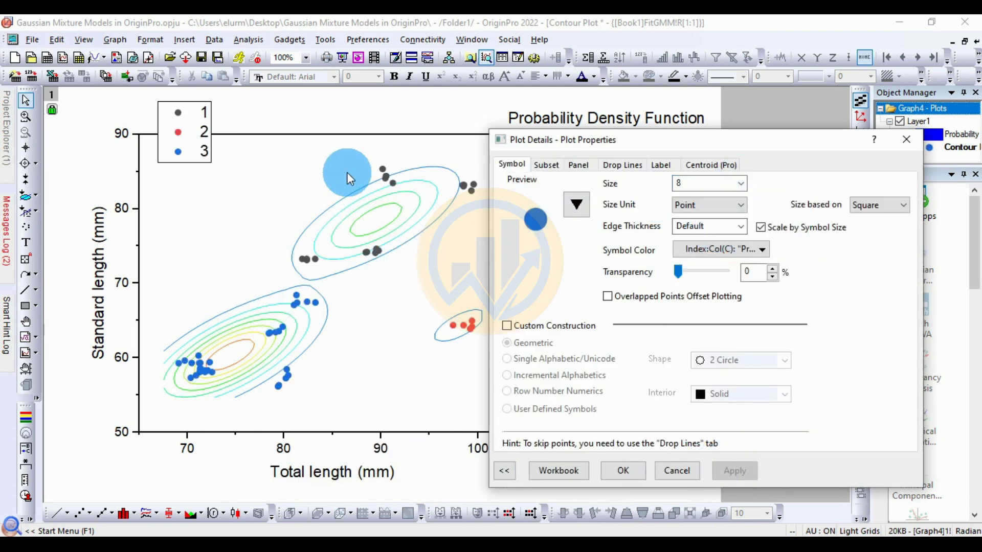
# Step: Color the contour plot's scatter points by predicted group with the Bold1 color list and close the plot properties
pyautogui.moveTo(622, 146); pyautogui.dragTo(540, 162)
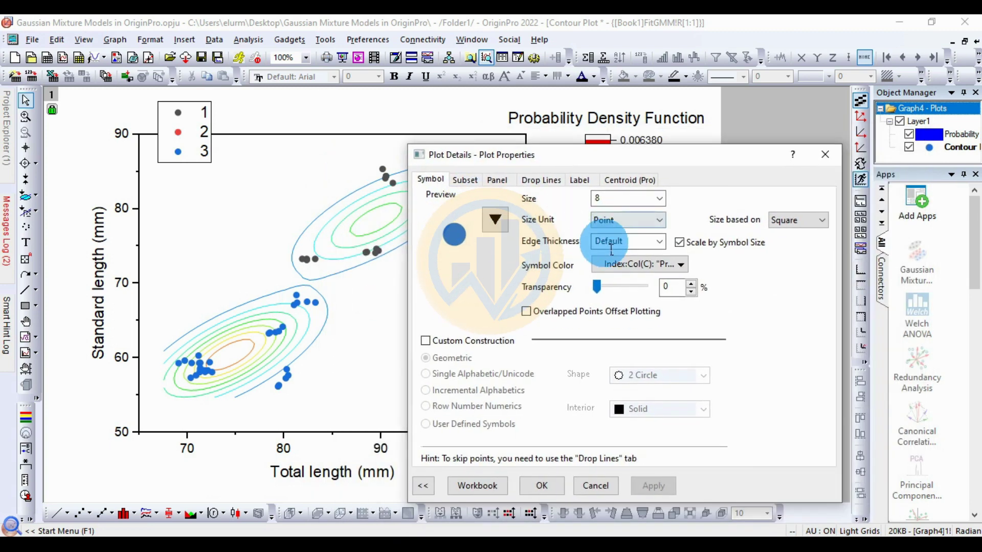
pyautogui.click(685, 266)
pyautogui.click(688, 308)
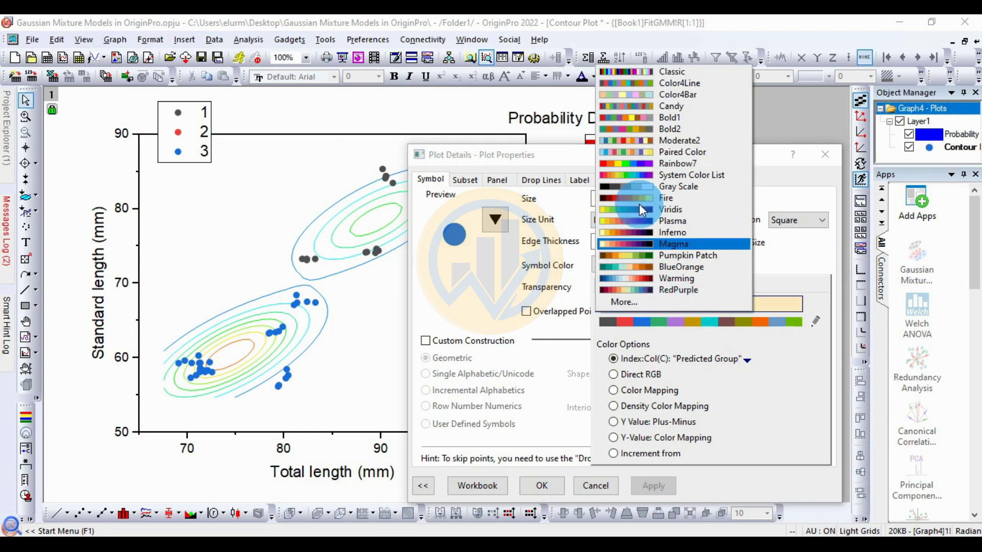
pyautogui.click(683, 118)
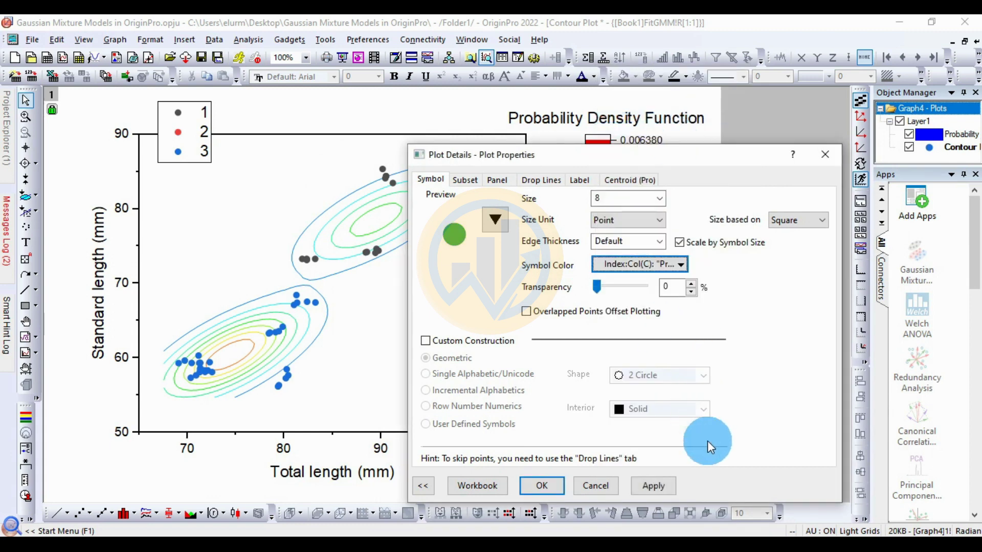
pyautogui.click(653, 486)
pyautogui.moveTo(544, 161); pyautogui.dragTo(510, 108)
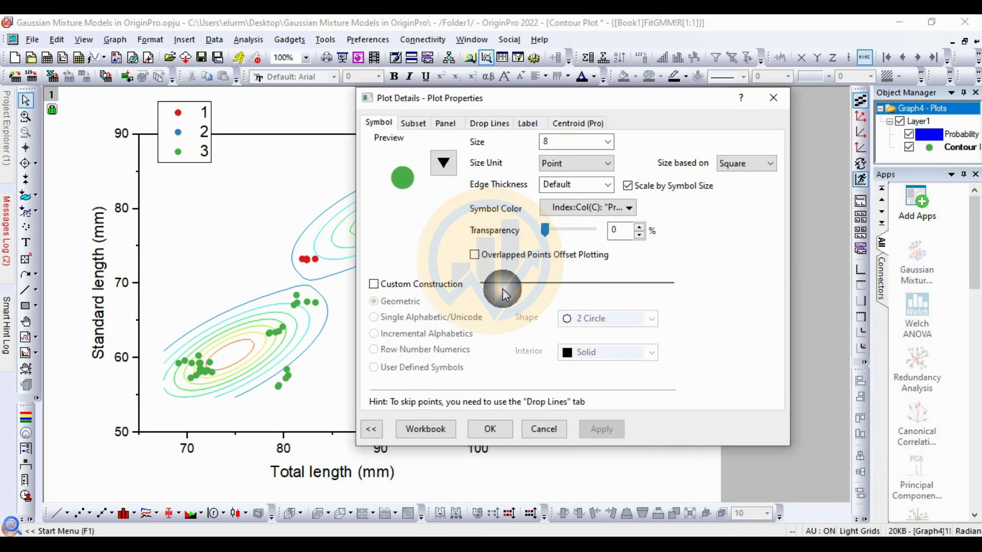
pyautogui.click(492, 427)
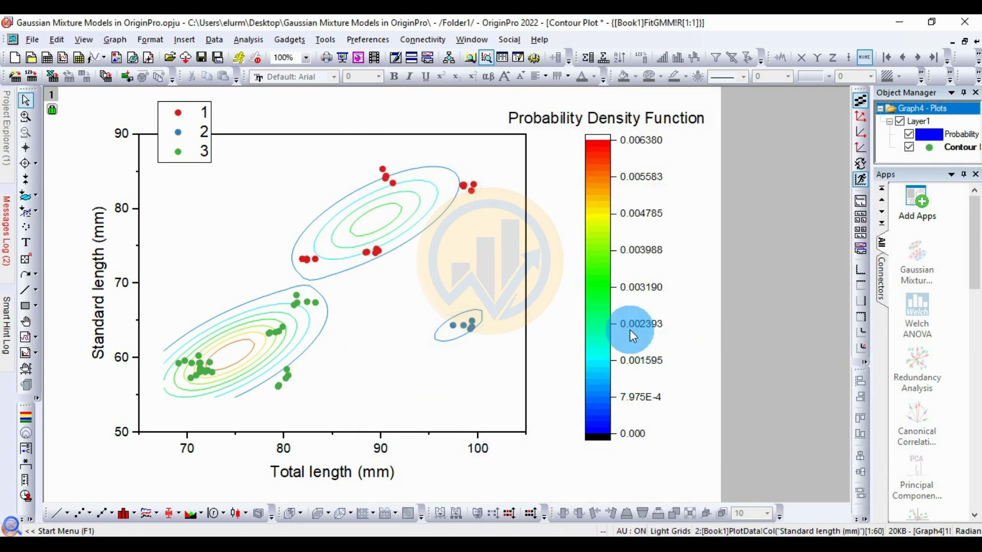
# Step: Move the contour plot's legend fully inside the axes frame, near its upper-left corner
pyautogui.doubleClick(194, 149)
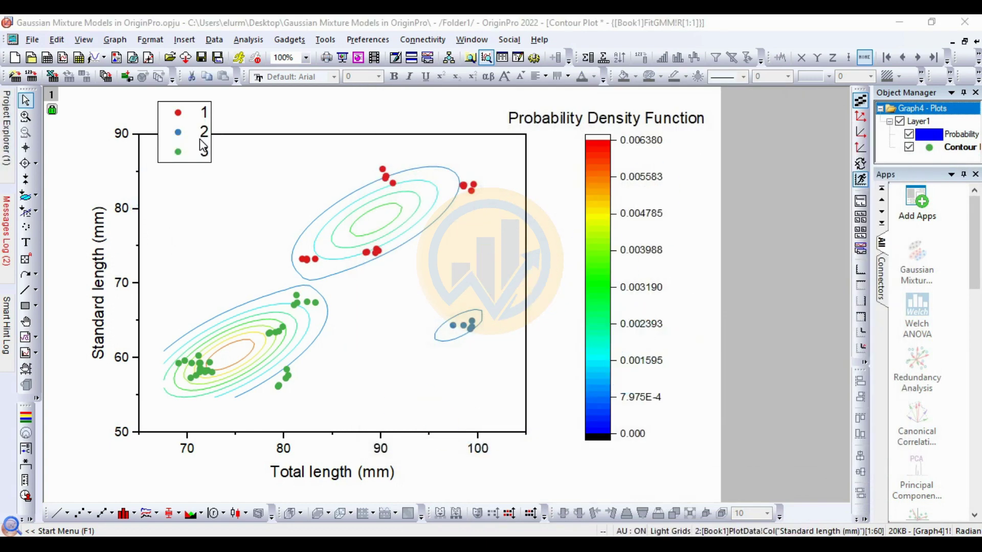
pyautogui.click(491, 426)
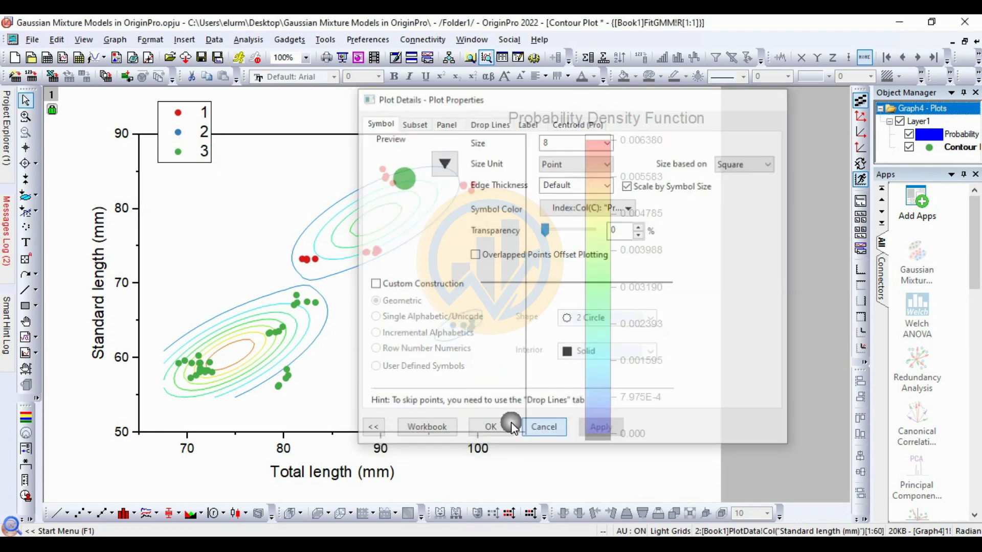
pyautogui.click(201, 115)
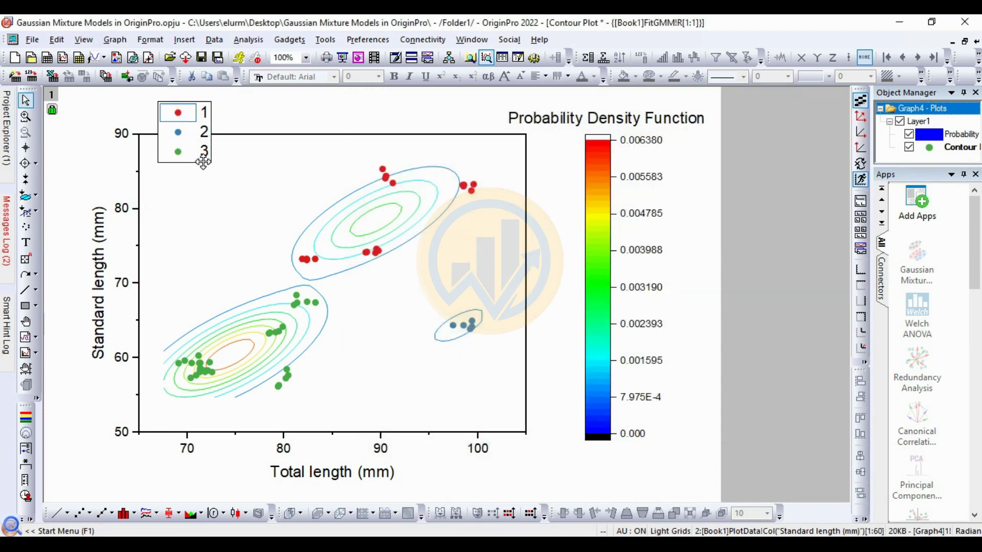
pyautogui.click(194, 140)
pyautogui.click(210, 147)
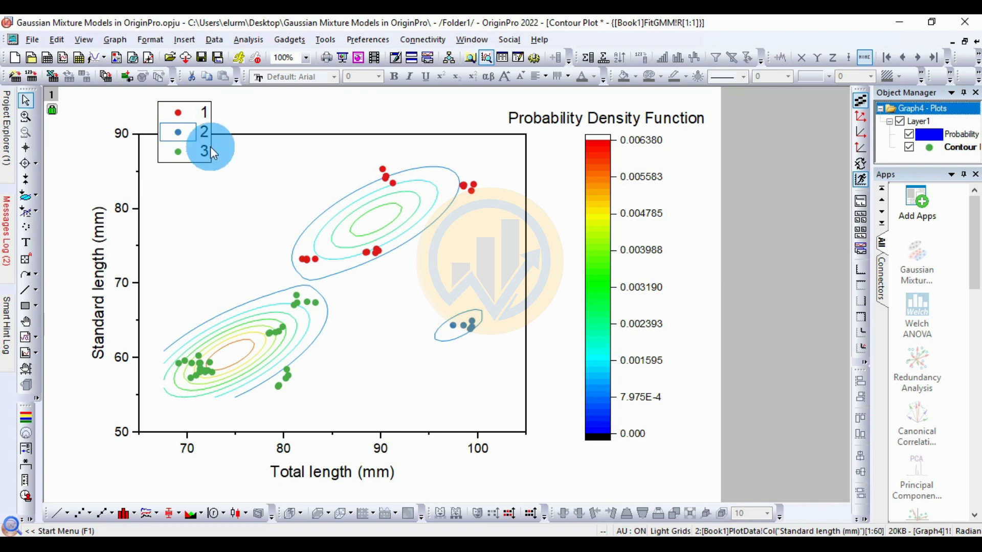
pyautogui.click(210, 139)
pyautogui.click(219, 147)
pyautogui.moveTo(219, 147); pyautogui.dragTo(217, 194)
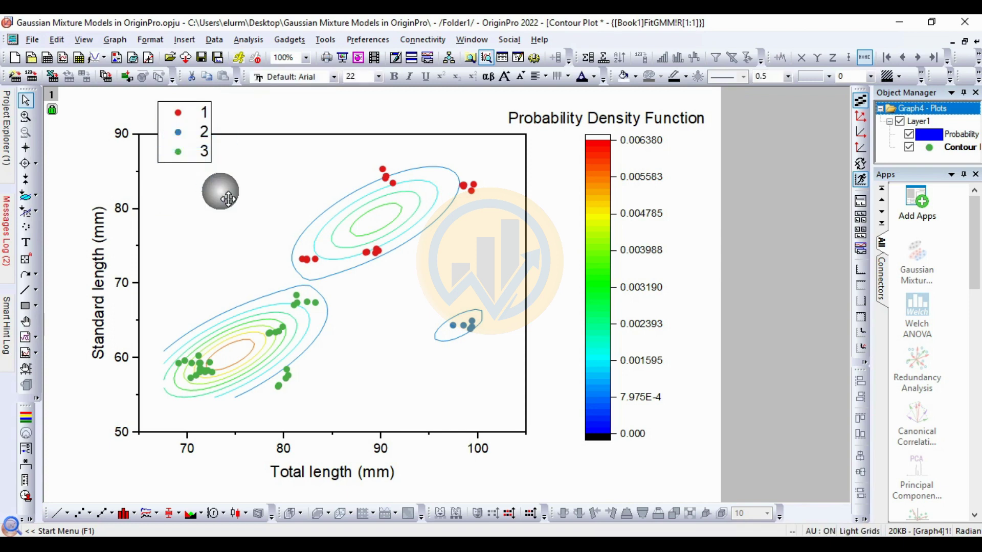
pyautogui.click(271, 122)
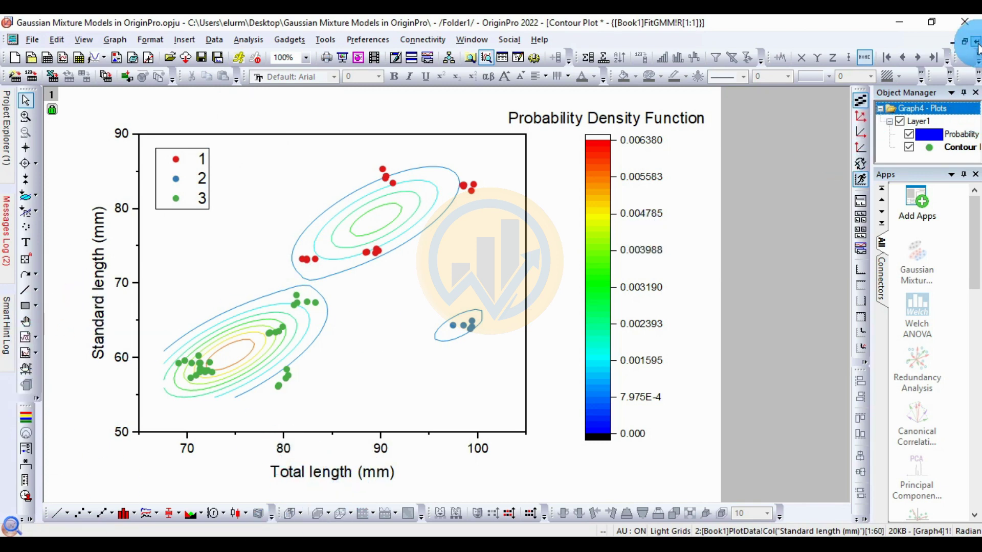
# Step: Return to the FitGMM report, expand its Confidence Region Plot section and open that plot in a full graph window
pyautogui.moveTo(403, 250)
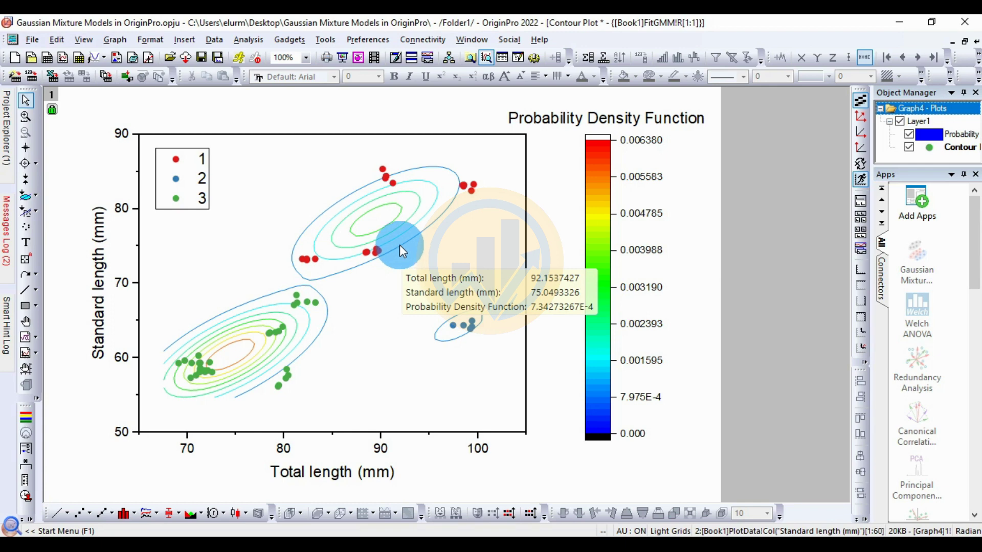
pyautogui.moveTo(301, 312)
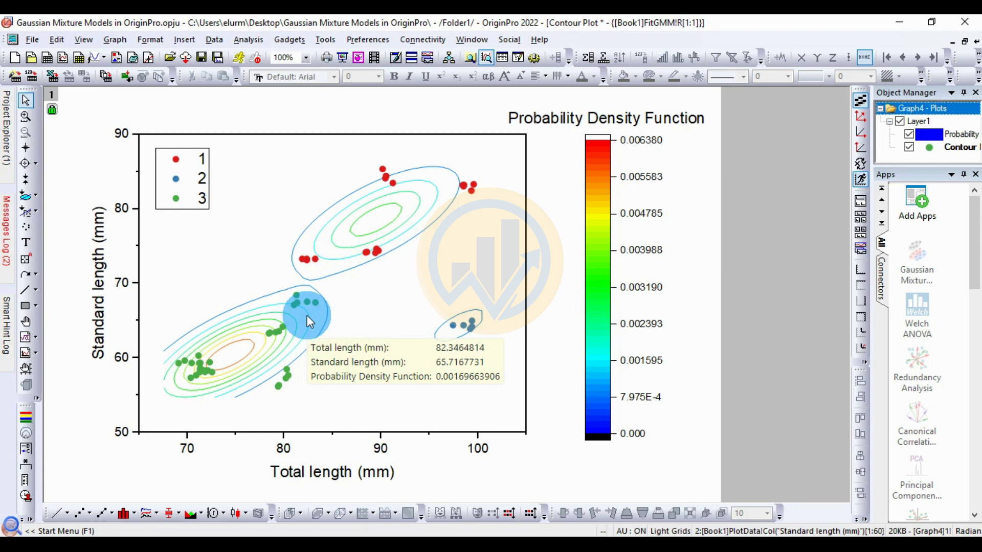
pyautogui.click(977, 46)
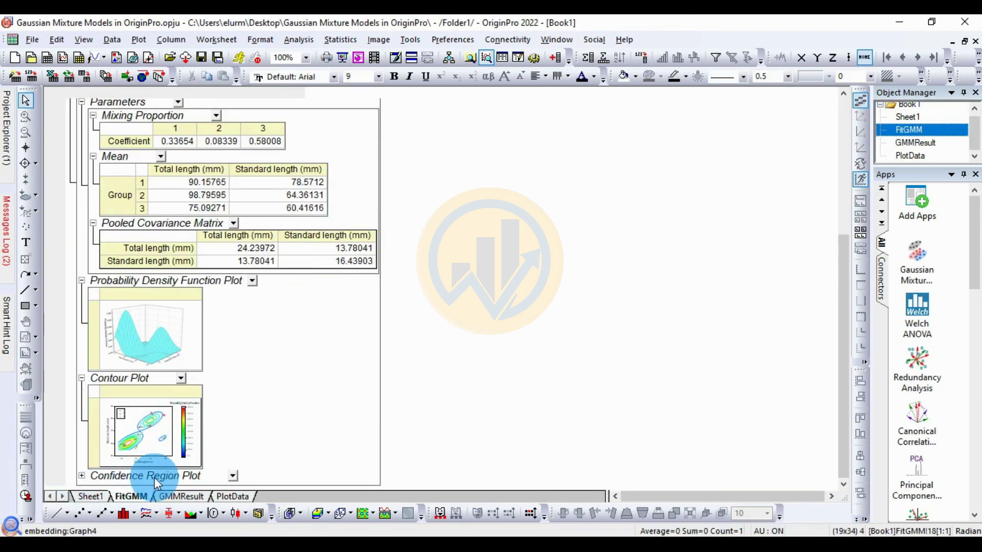
pyautogui.click(80, 478)
pyautogui.scroll(-2, 271, 415)
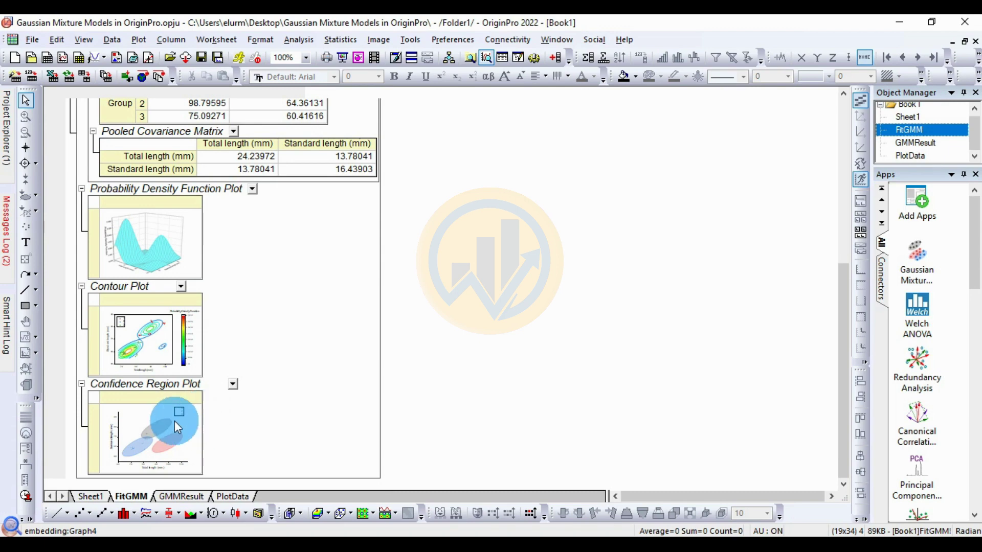
pyautogui.doubleClick(149, 425)
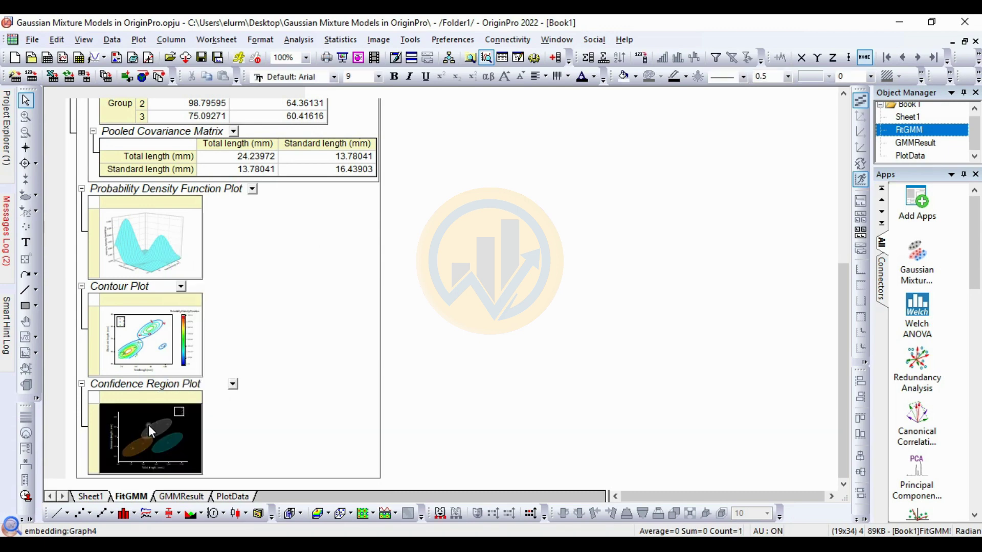
pyautogui.click(465, 290)
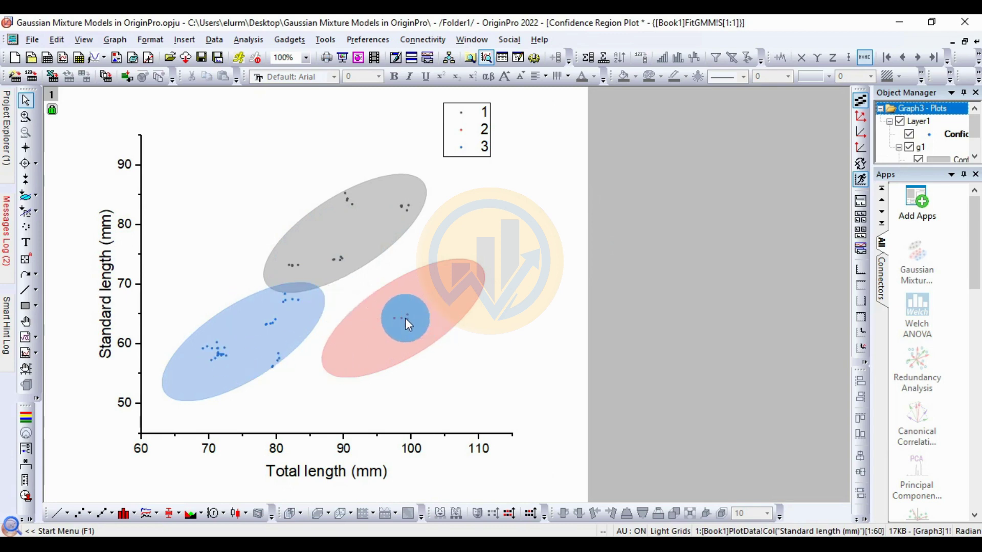
# Step: Set the confidence region plot's point symbols to size 8 with the Bold1 color list and apply the changes
pyautogui.doubleClick(465, 145)
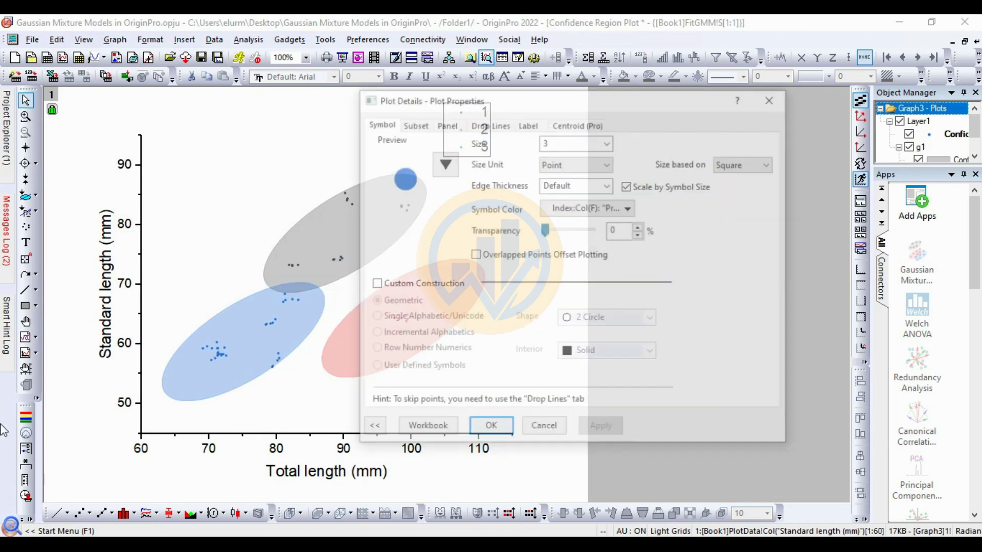
pyautogui.moveTo(442, 103); pyautogui.dragTo(617, 108)
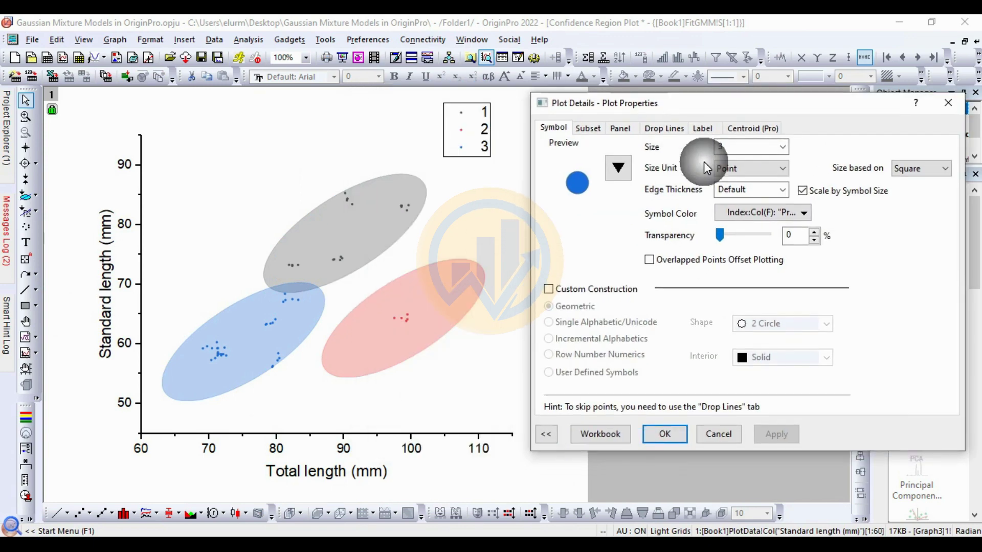
pyautogui.click(787, 146)
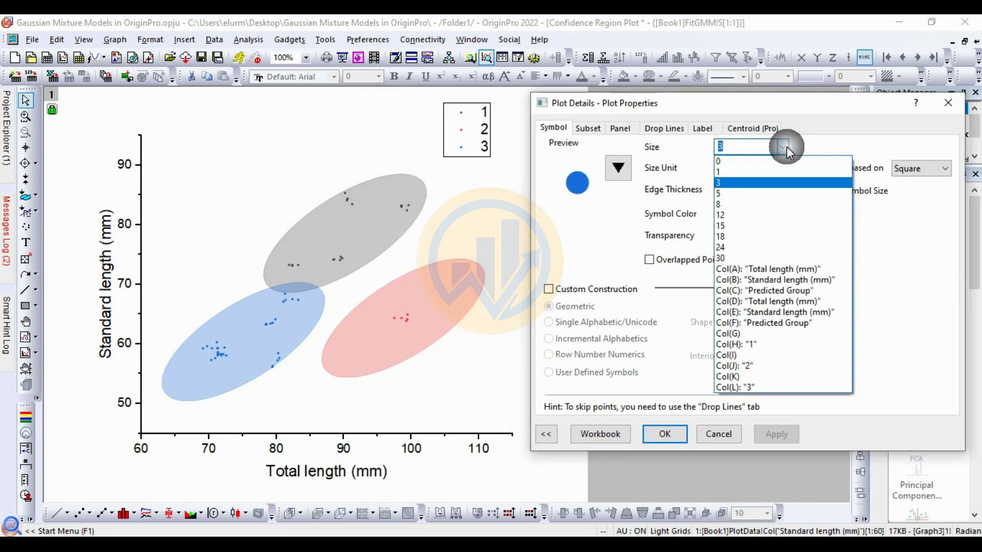
pyautogui.click(738, 205)
pyautogui.click(801, 210)
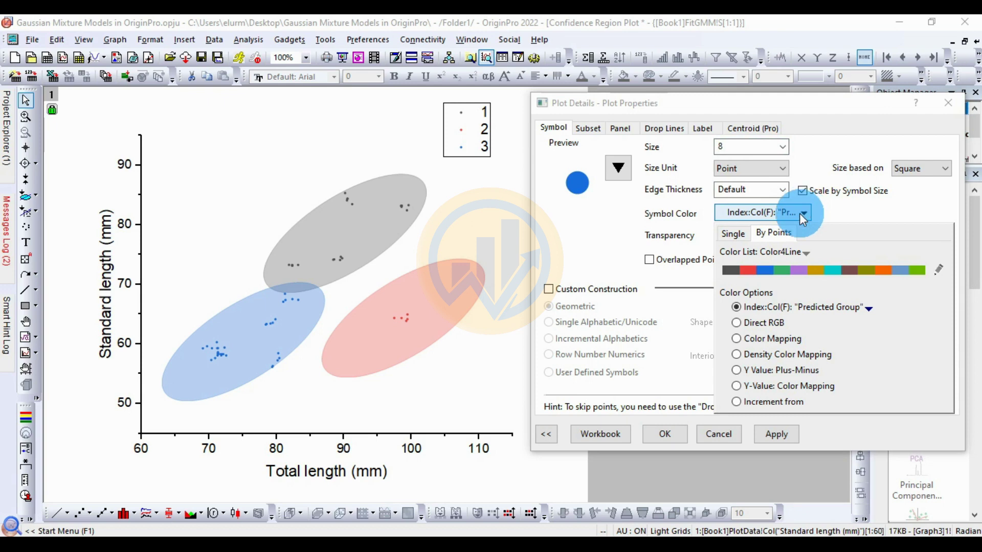
pyautogui.click(803, 253)
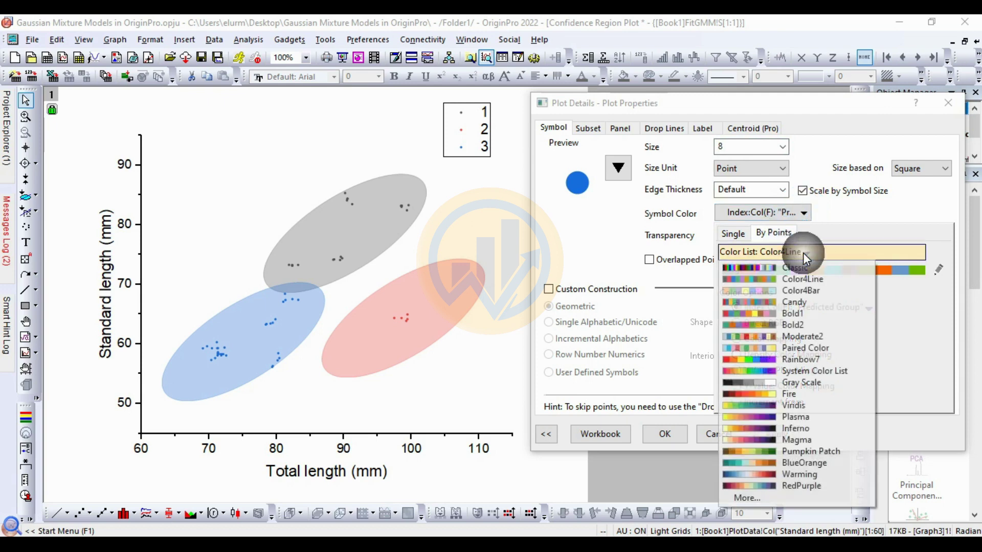
pyautogui.click(796, 314)
pyautogui.click(784, 437)
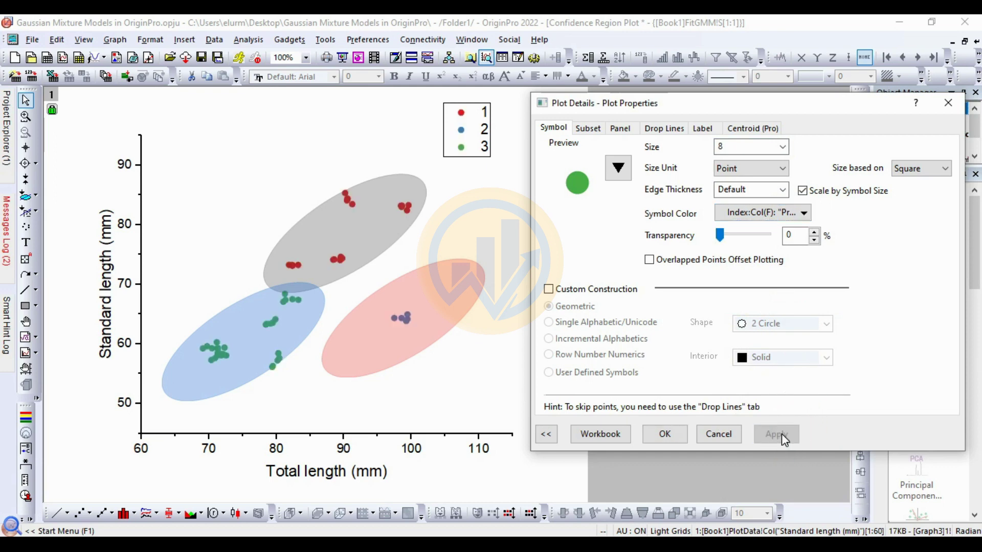
# Step: Close the plot properties and rename the confidence region plot's legend entries to Species 1, Species 2 and Species 3
pyautogui.click(666, 435)
pyautogui.click(491, 114)
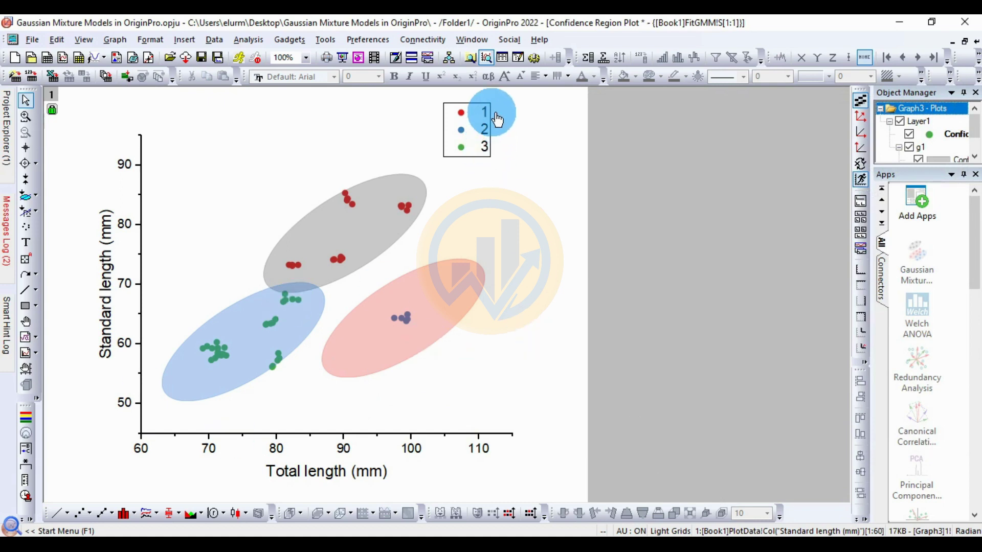
pyautogui.click(515, 125)
pyautogui.moveTo(484, 113); pyautogui.dragTo(561, 122)
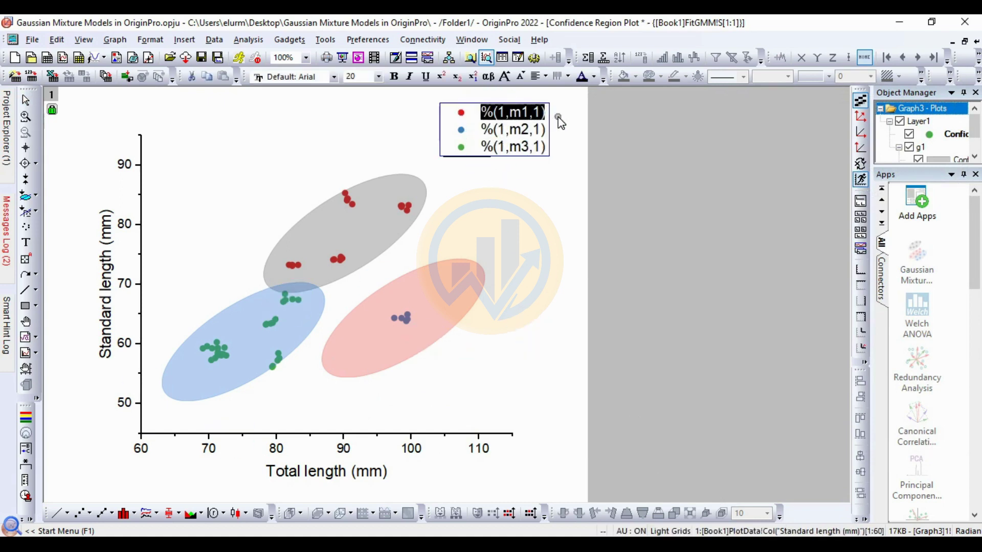
pyautogui.write('Spe')
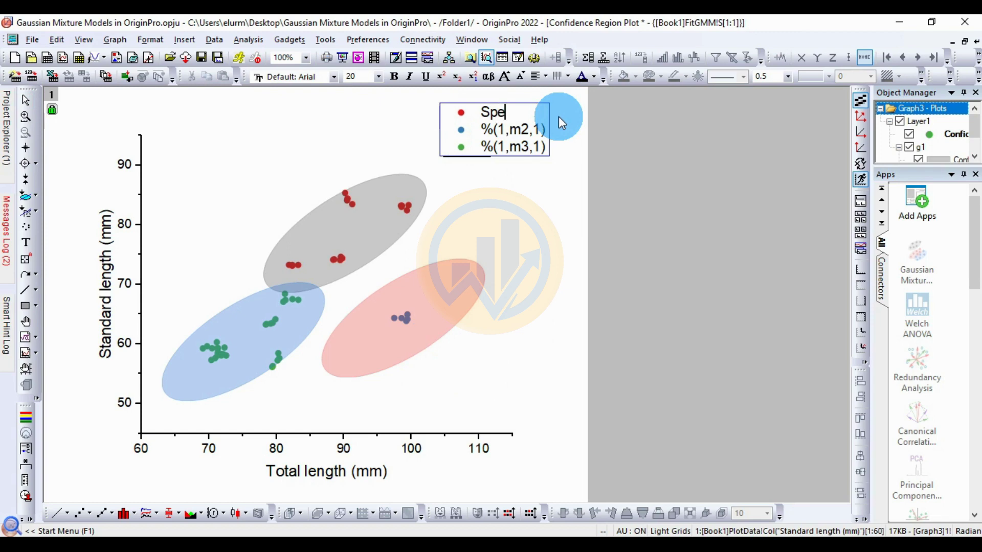
pyautogui.write('cies 1')
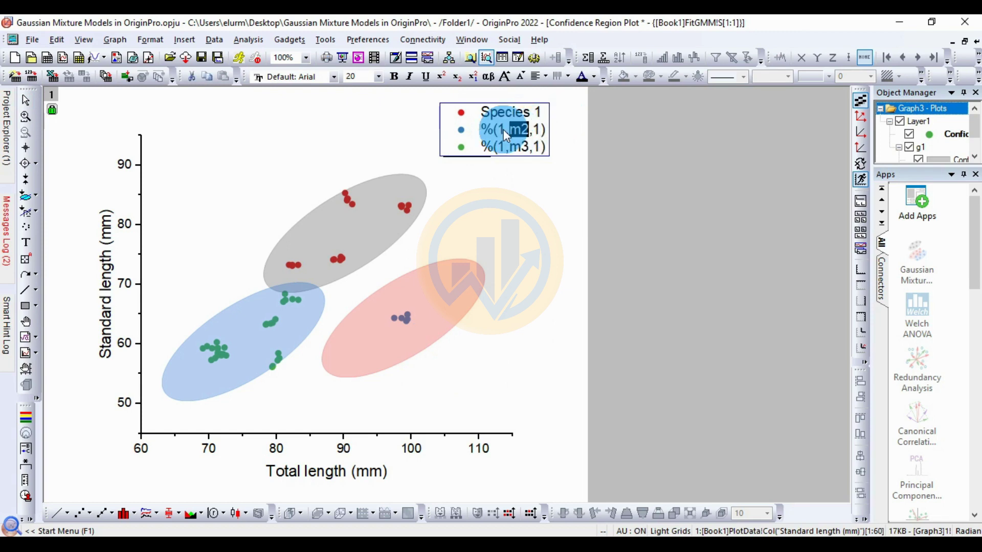
pyautogui.moveTo(481, 130); pyautogui.dragTo(548, 133)
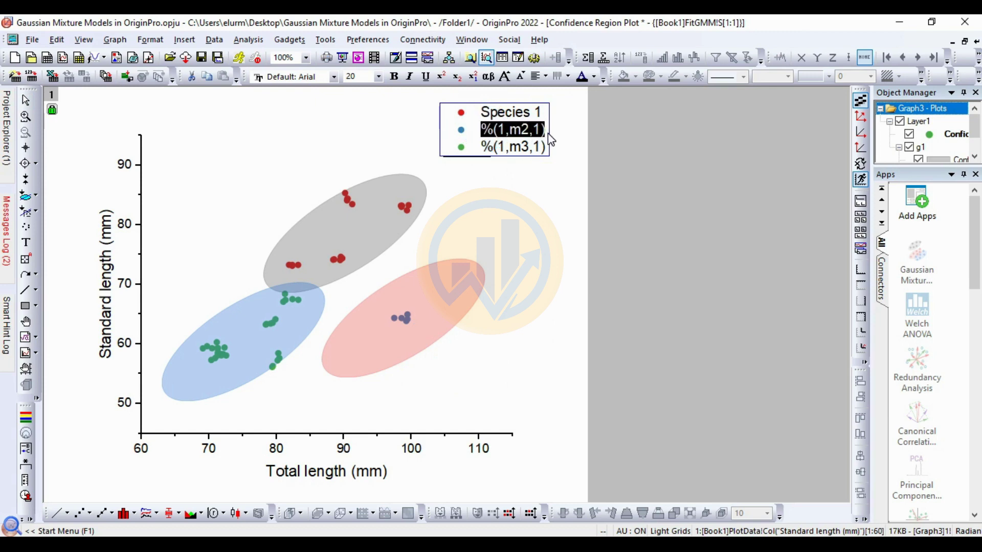
pyautogui.write('Species 2')
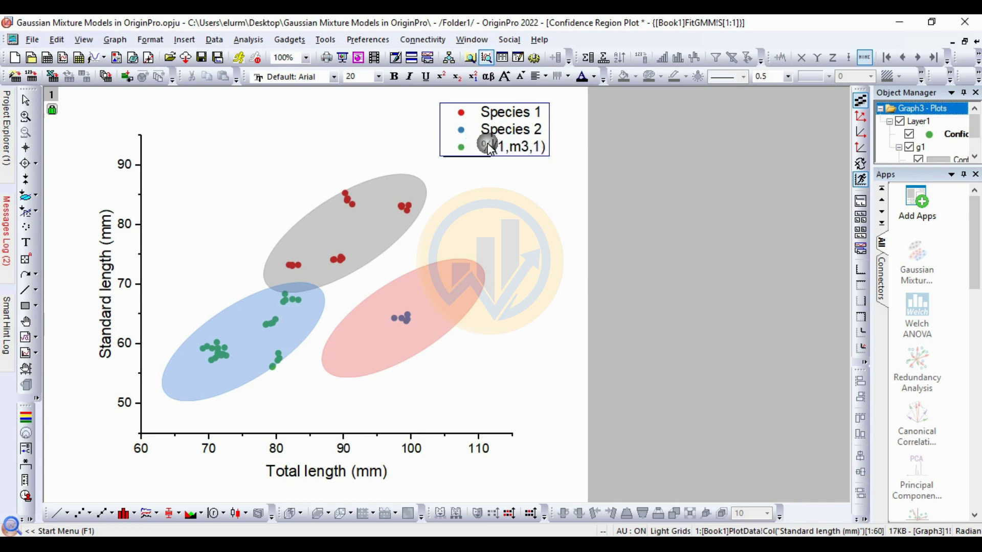
pyautogui.moveTo(481, 148); pyautogui.dragTo(546, 152)
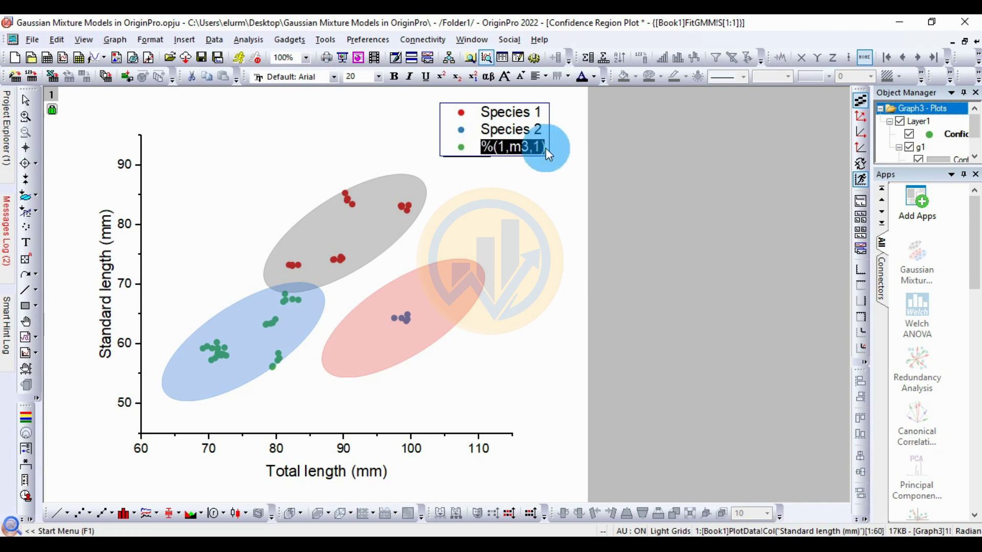
pyautogui.write('Species')
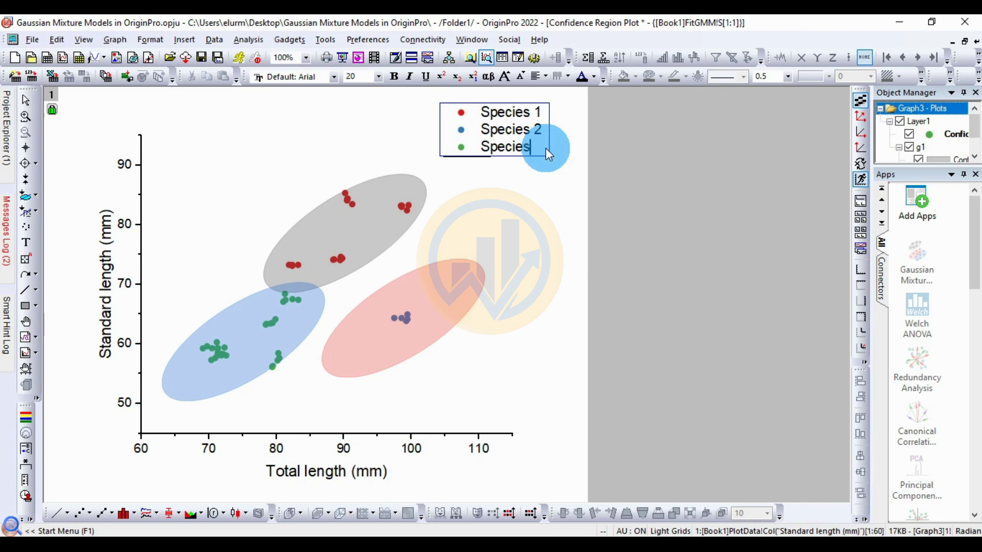
pyautogui.write(' 3')
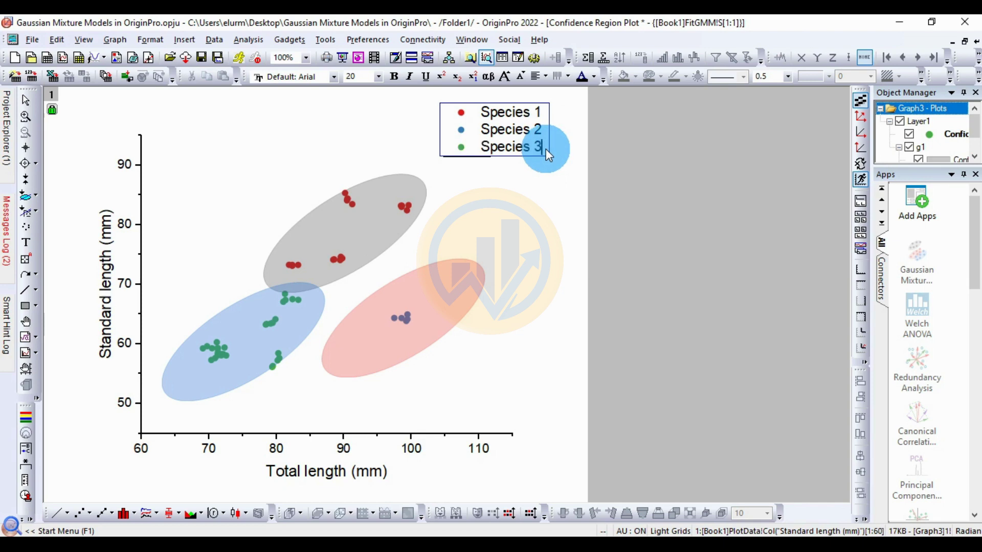
pyautogui.click(523, 192)
# Step: Move the legend down beside the upper confidence ellipse and add a layer with top X and right Y axes
pyautogui.moveTo(522, 111); pyautogui.dragTo(519, 185)
pyautogui.click(523, 302)
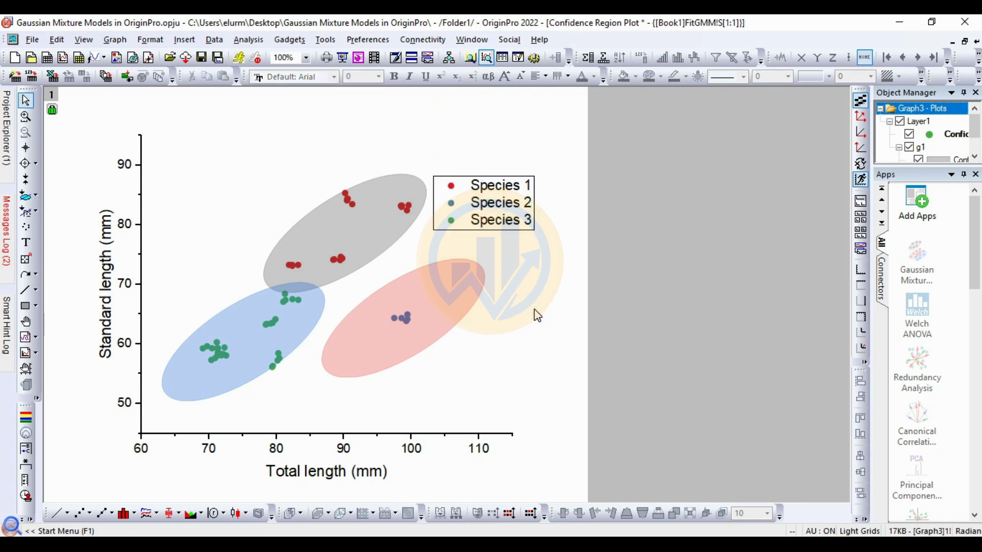
pyautogui.click(861, 321)
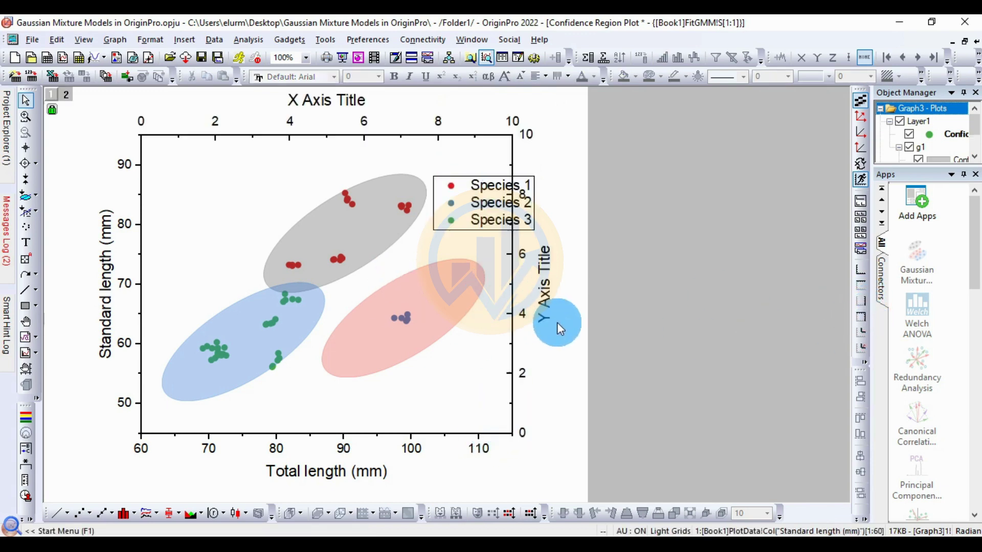
# Step: Delete the axis titles and tick labels of the added top X and right Y axes
pyautogui.click(547, 303)
pyautogui.press('Delete')
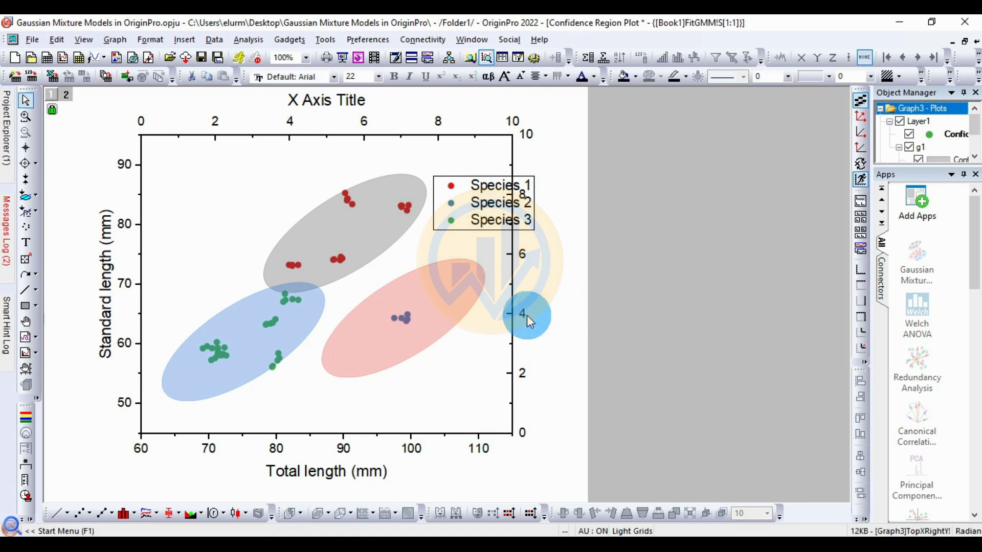
pyautogui.click(523, 313)
pyautogui.press('Delete')
pyautogui.click(345, 102)
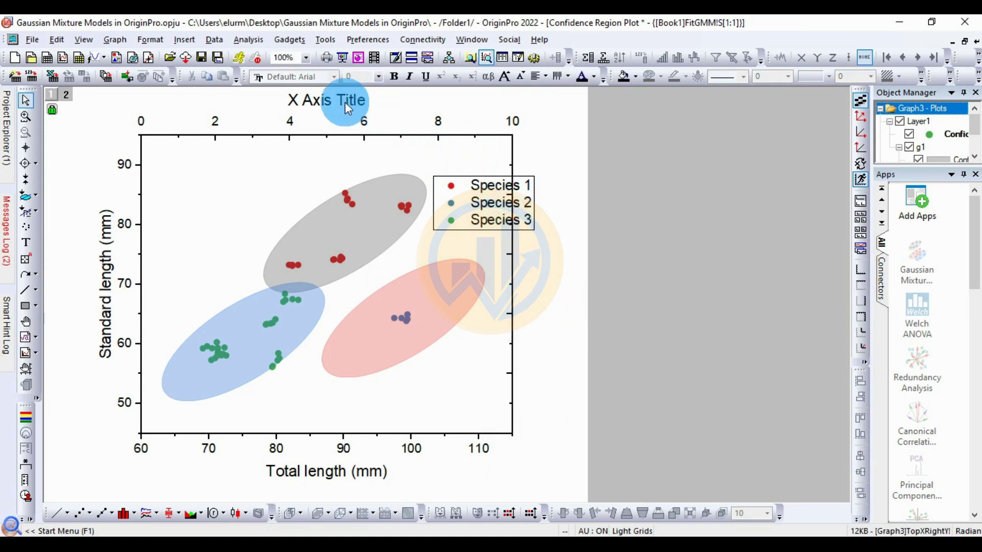
pyautogui.press('Delete')
pyautogui.click(363, 120)
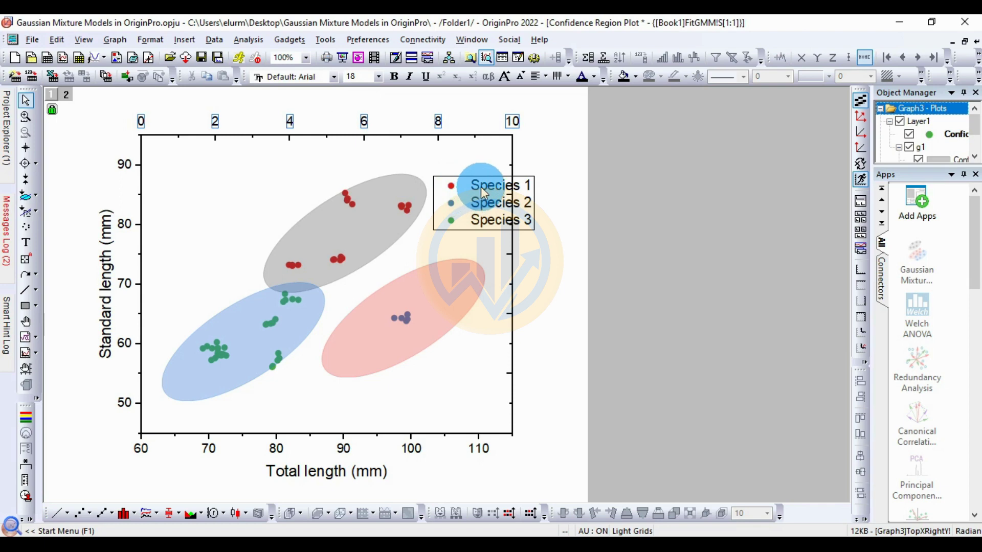
pyautogui.press('Delete')
# Step: Move the legend inside the axes frame, into its upper-left corner
pyautogui.click(503, 226)
pyautogui.click(357, 236)
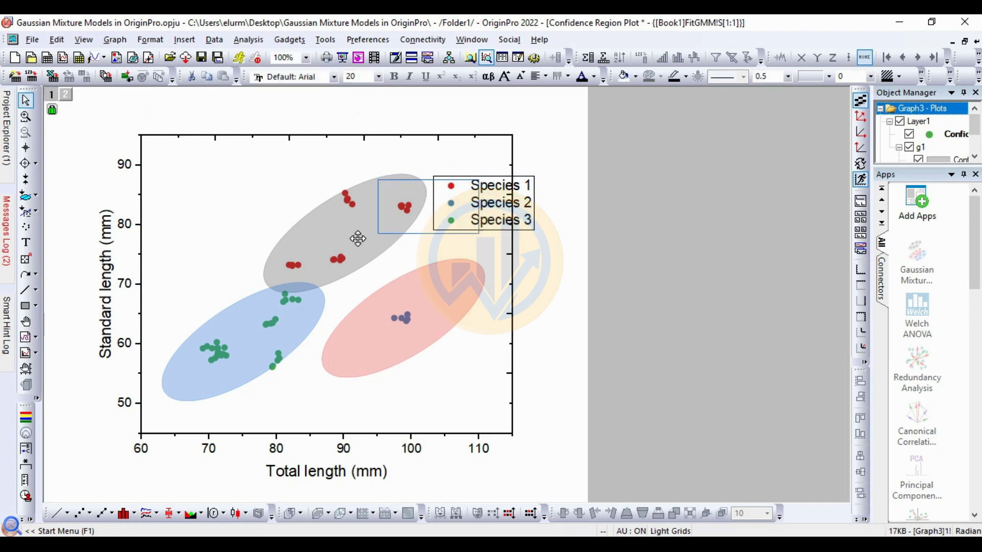
pyautogui.click(302, 255)
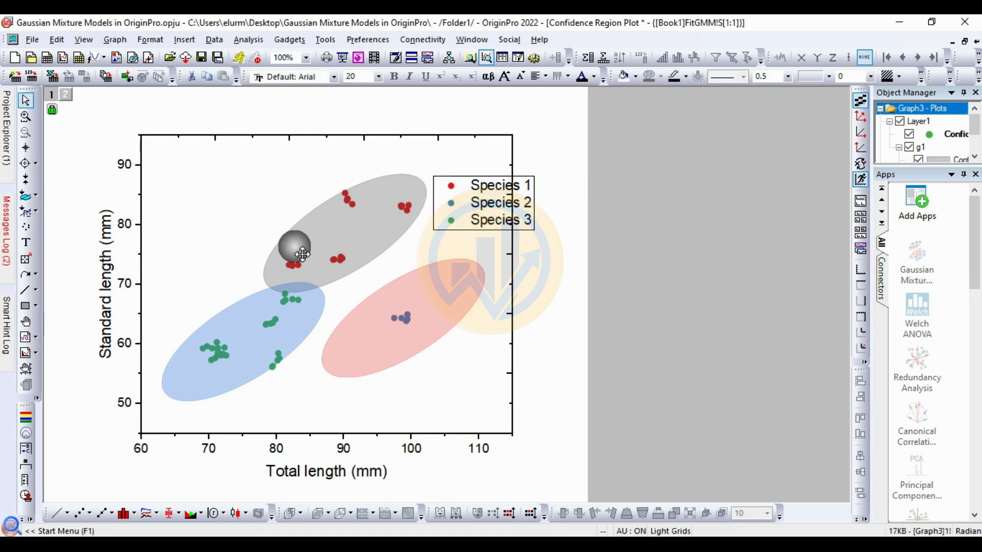
pyautogui.click(460, 319)
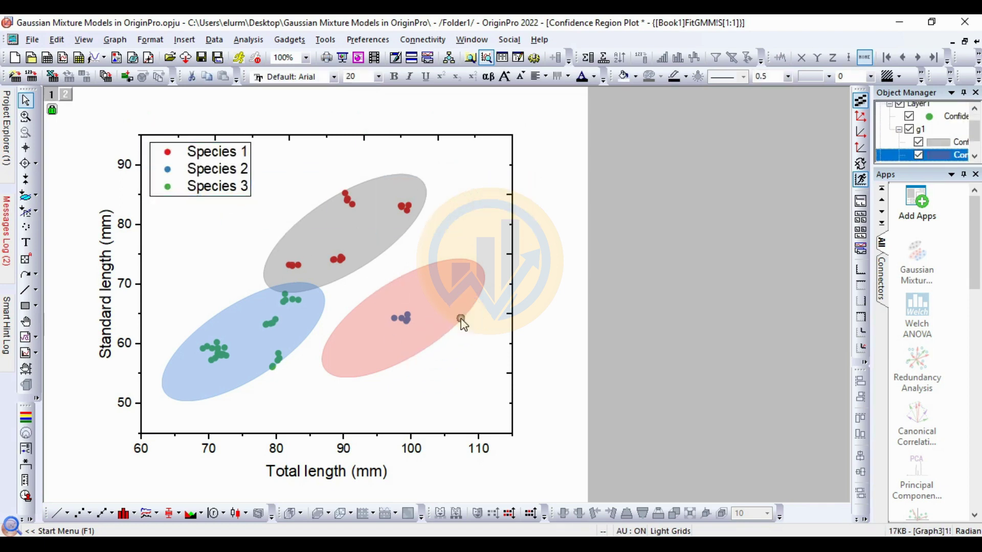
# Step: Set the Total length axis title and the bottom axis tick labels to Times New Roman
pyautogui.click(310, 484)
pyautogui.click(334, 76)
pyautogui.scroll(1, 326, 123)
pyautogui.click(323, 102)
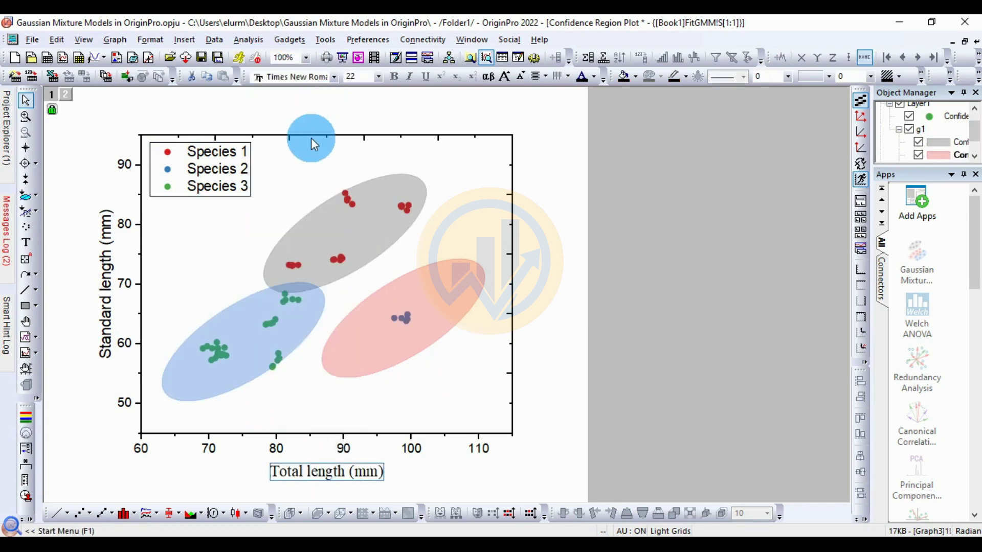
pyautogui.click(277, 446)
pyautogui.click(333, 76)
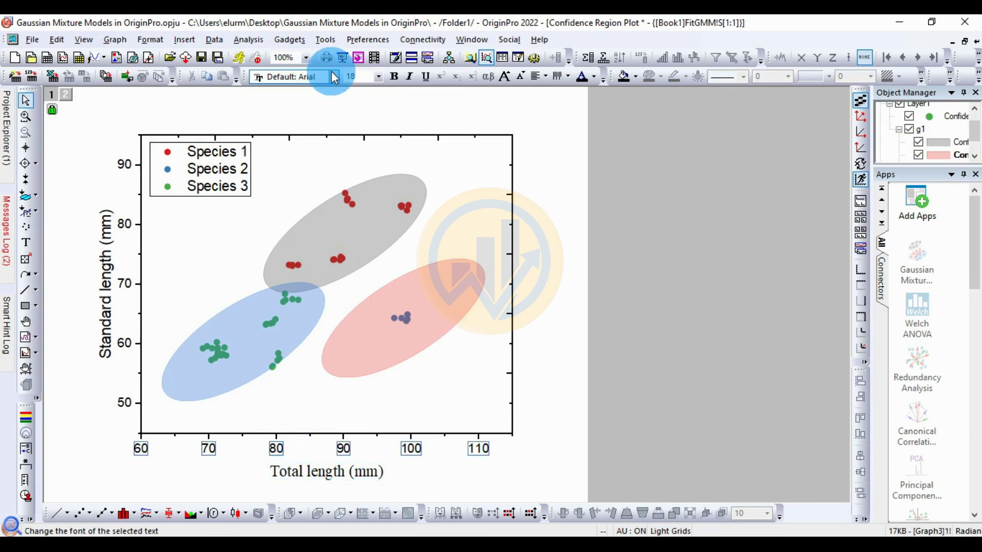
pyautogui.scroll(1, 312, 100)
pyautogui.click(312, 103)
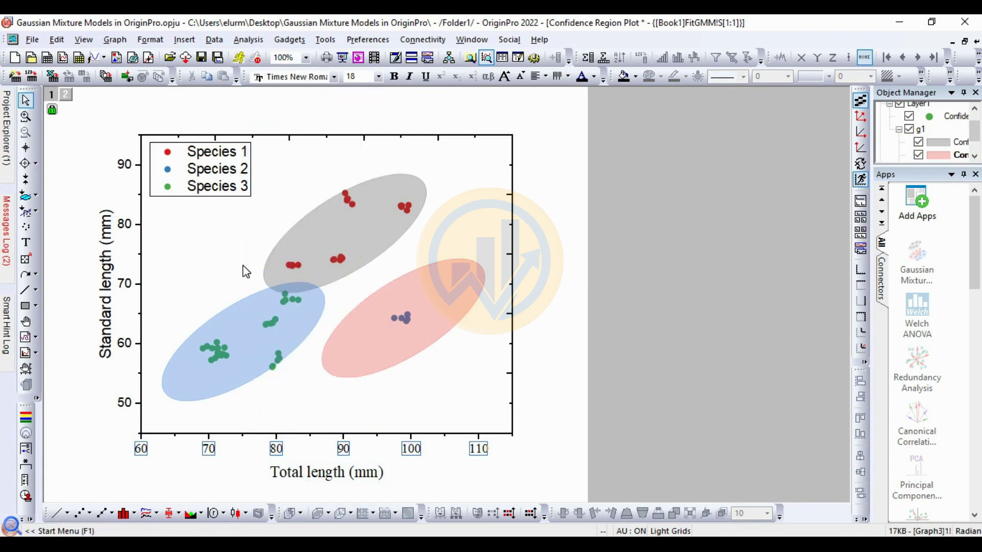
# Step: Set the left axis tick labels and the Standard length axis title to Times New Roman
pyautogui.click(118, 295)
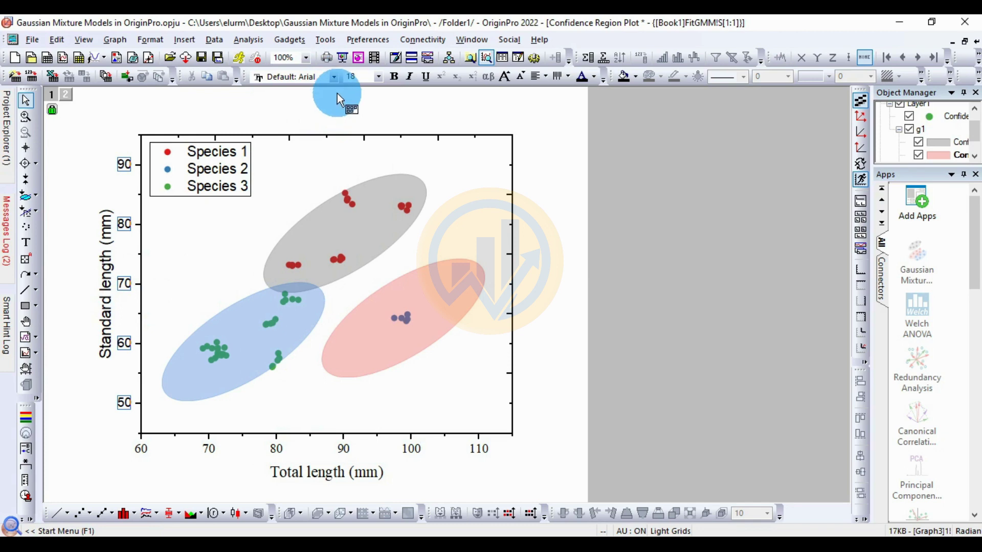
pyautogui.click(333, 77)
pyautogui.scroll(1, 332, 107)
pyautogui.click(333, 104)
pyautogui.click(105, 277)
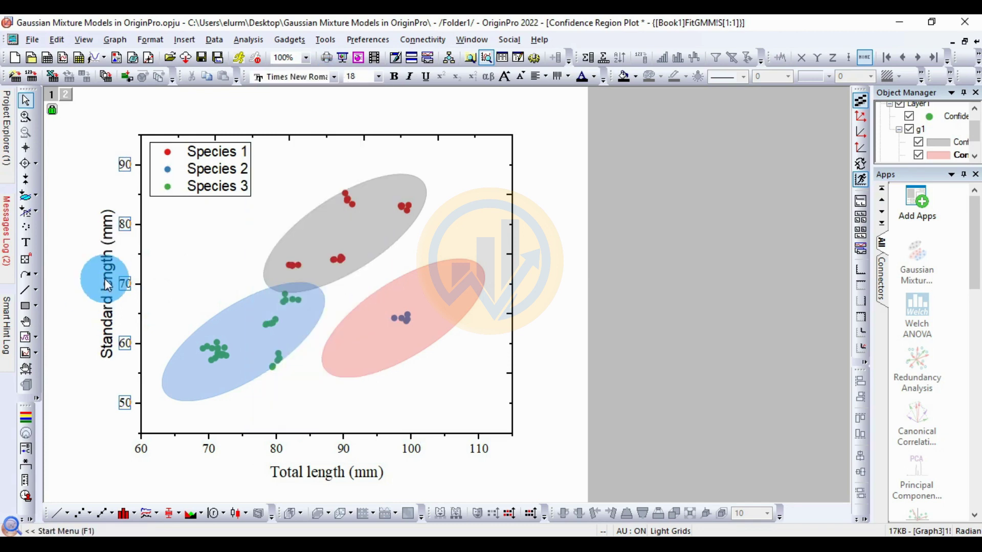
pyautogui.click(336, 77)
pyautogui.scroll(1, 323, 104)
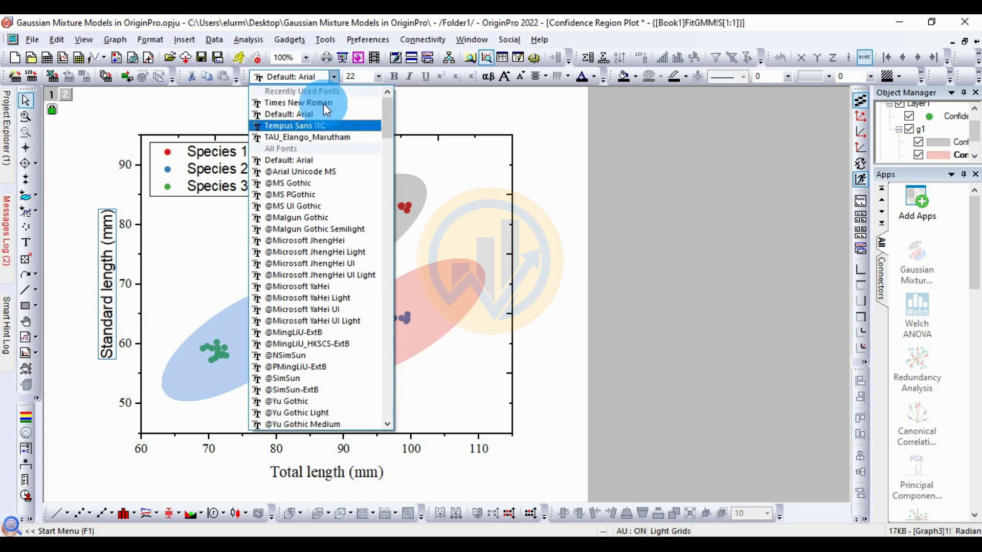
pyautogui.click(326, 103)
# Step: Set the legend text to Times New Roman and deselect the legend
pyautogui.click(243, 166)
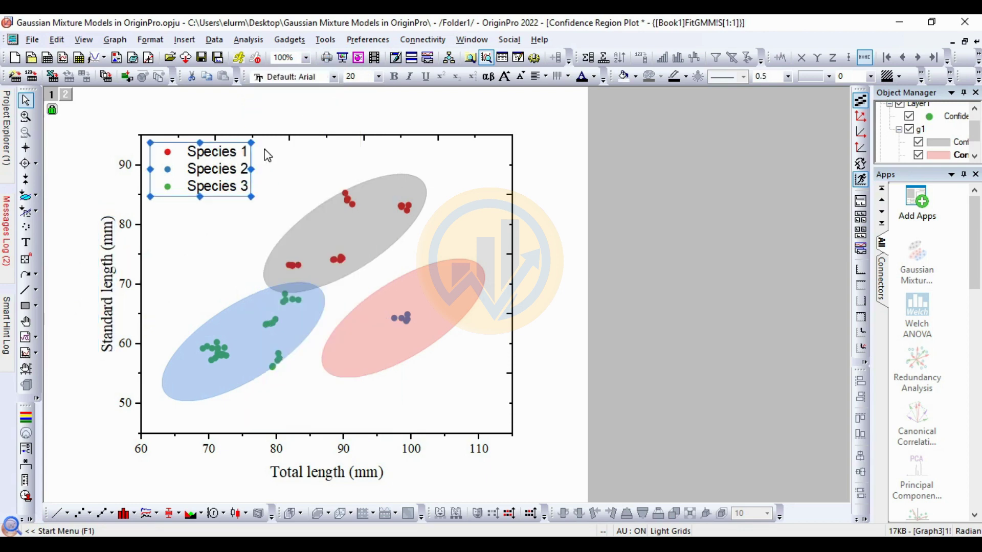
pyautogui.click(334, 77)
pyautogui.scroll(1, 322, 102)
pyautogui.click(320, 103)
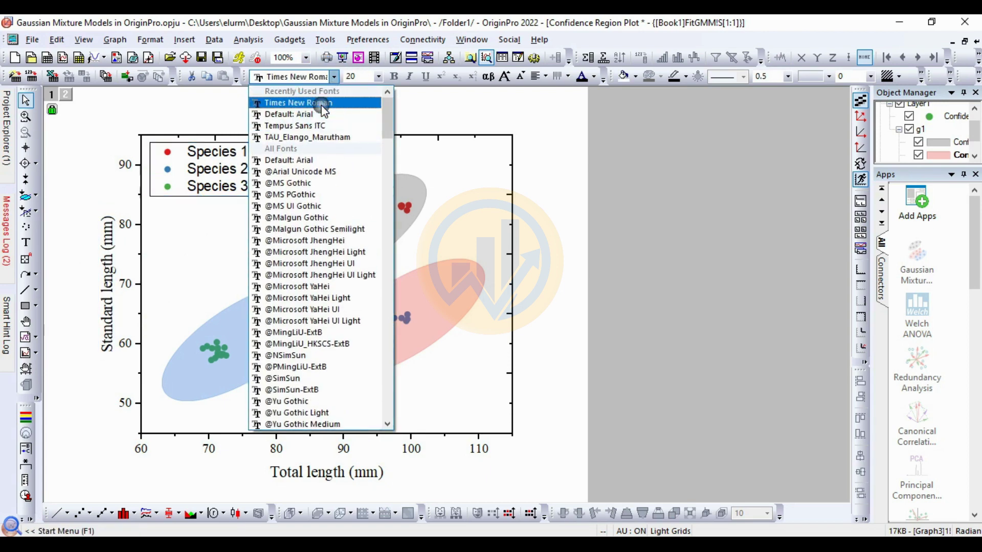
pyautogui.click(454, 180)
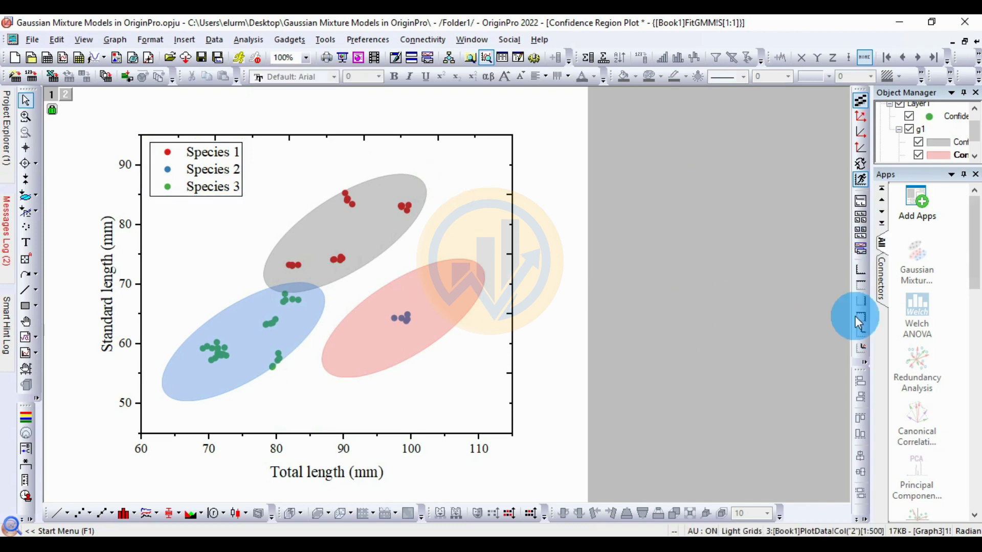
# Step: Close the confidence region graph window and return to the FitGMM report sheet
pyautogui.click(404, 317)
pyautogui.click(466, 378)
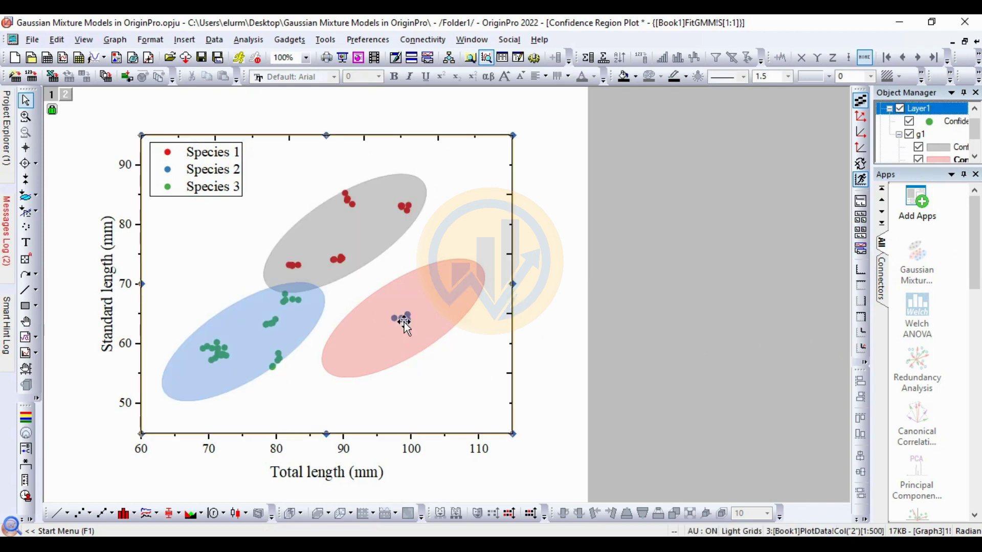
pyautogui.click(953, 40)
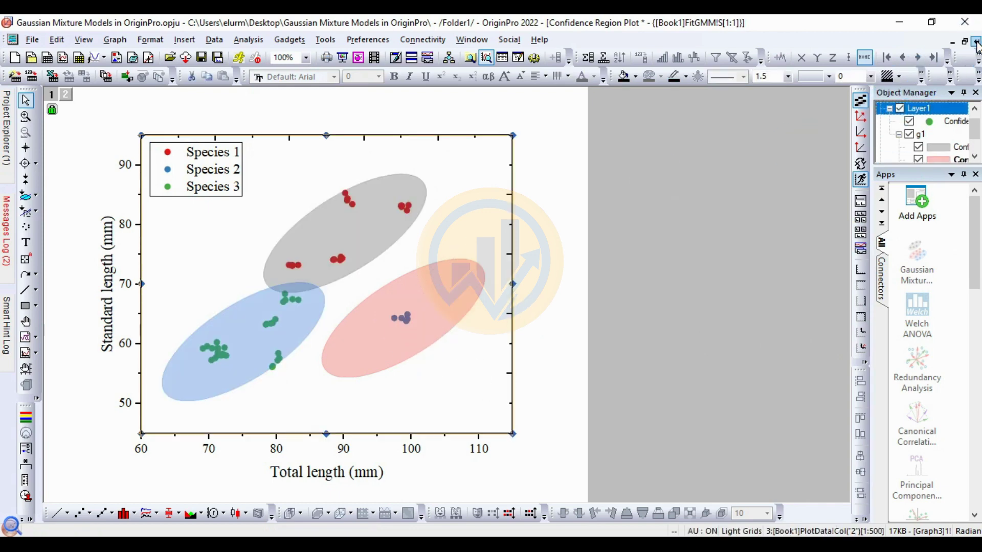
pyautogui.click(469, 238)
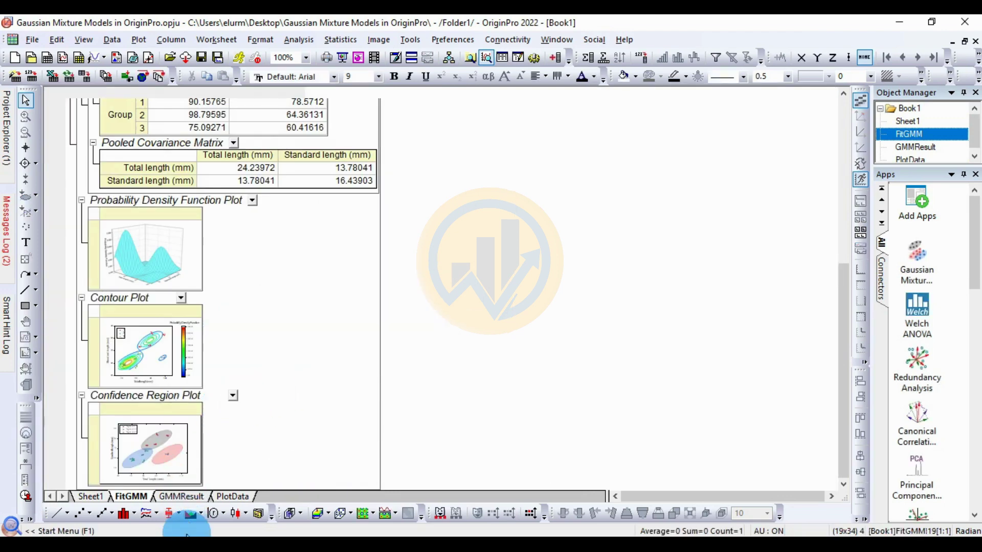
# Step: Examine the probability densities, posterior probabilities and predicted groups in the GMMResult sheet and the plotted values in the PlotData sheet
pyautogui.click(198, 498)
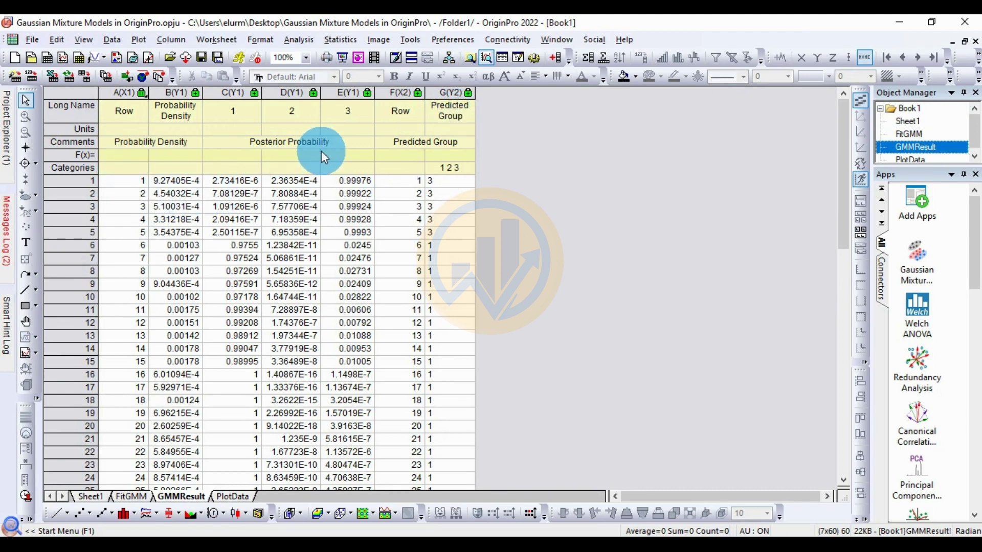
pyautogui.scroll(-12, 364, 262)
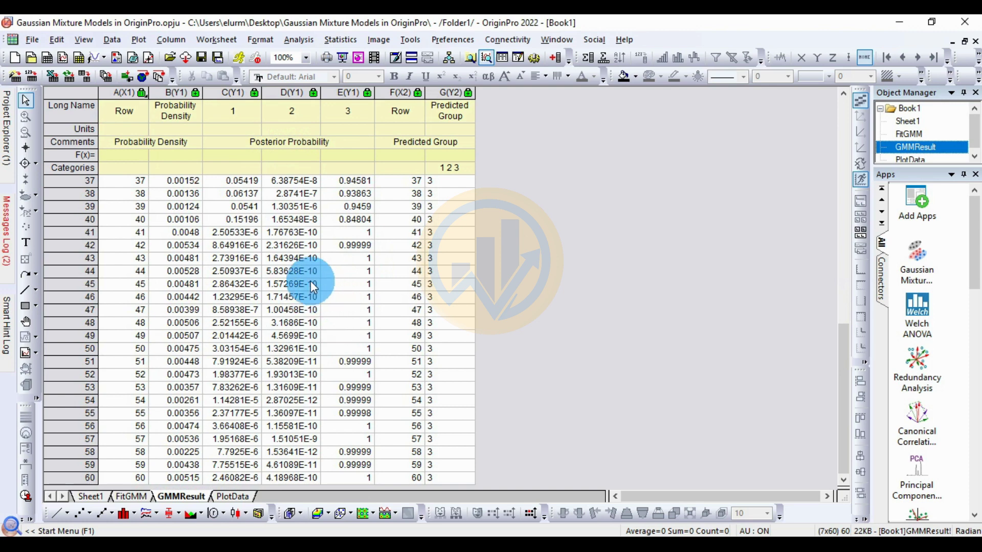
pyautogui.click(232, 497)
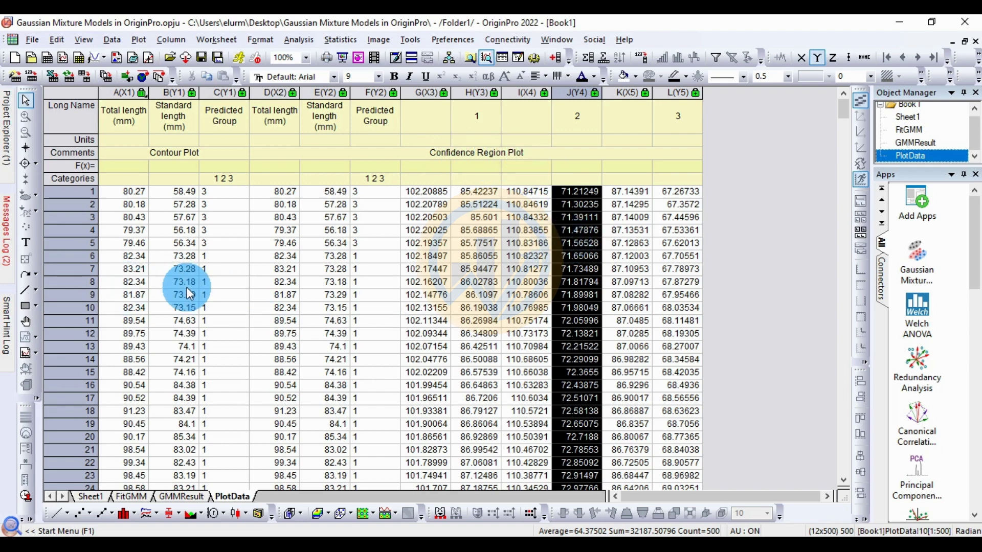
pyautogui.scroll(-10, 191, 303)
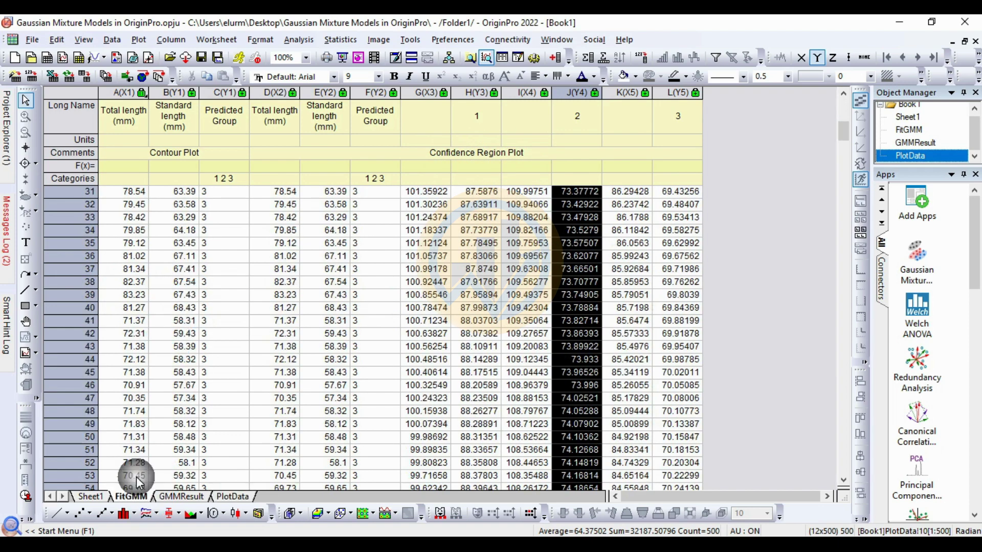
# Step: Return to the FitGMM report and preview its confidence region plot
pyautogui.click(144, 497)
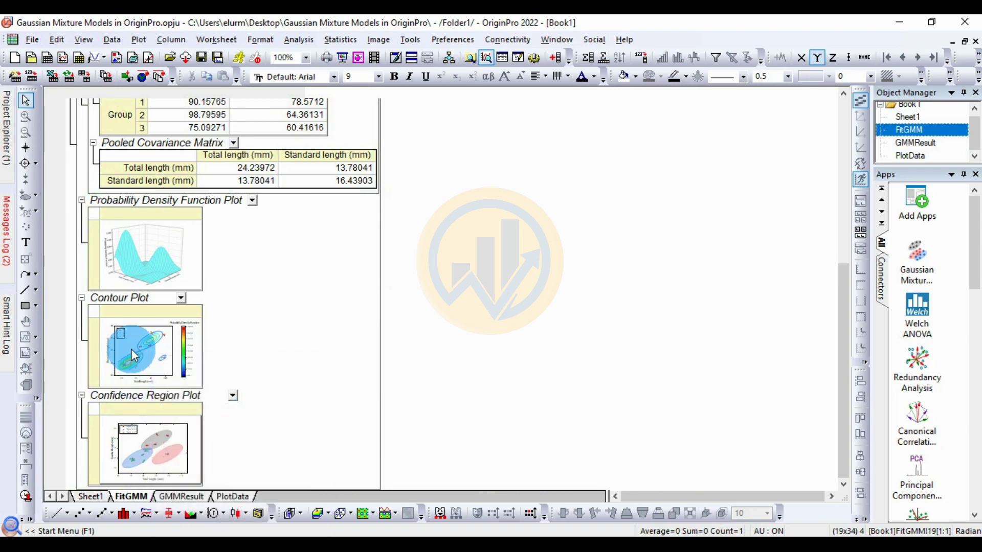
pyautogui.moveTo(119, 435)
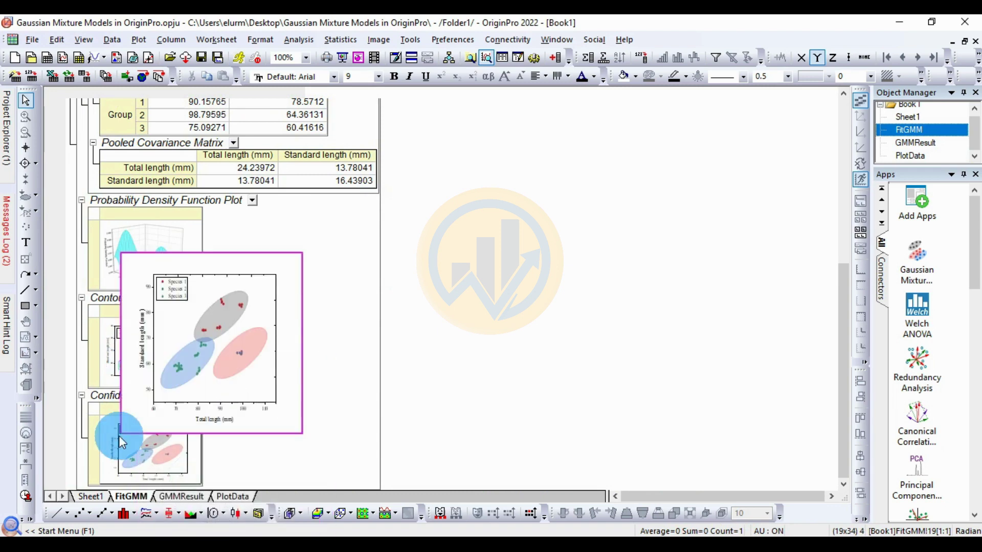
# Step: Examine the contour plot and confidence region plot data columns in the PlotData sheet, and return to the FitGMM report
pyautogui.click(233, 497)
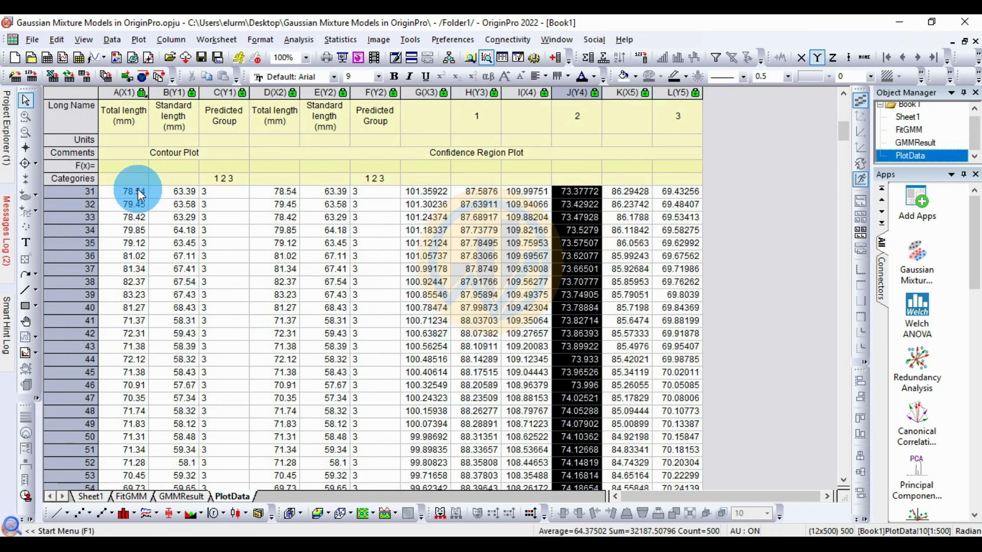
pyautogui.scroll(6, 154, 276)
pyautogui.scroll(4, 153, 276)
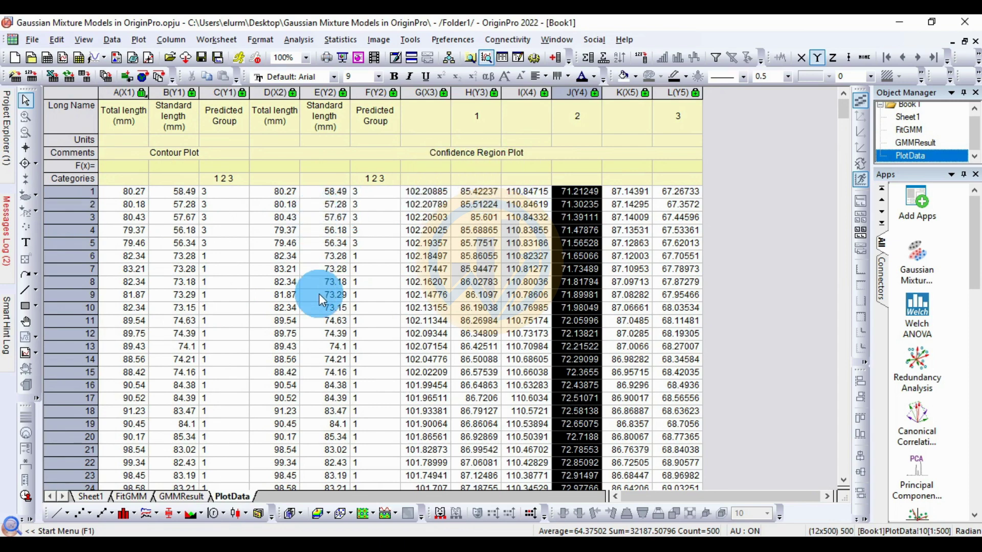
pyautogui.scroll(-6, 472, 317)
pyautogui.scroll(6, 438, 312)
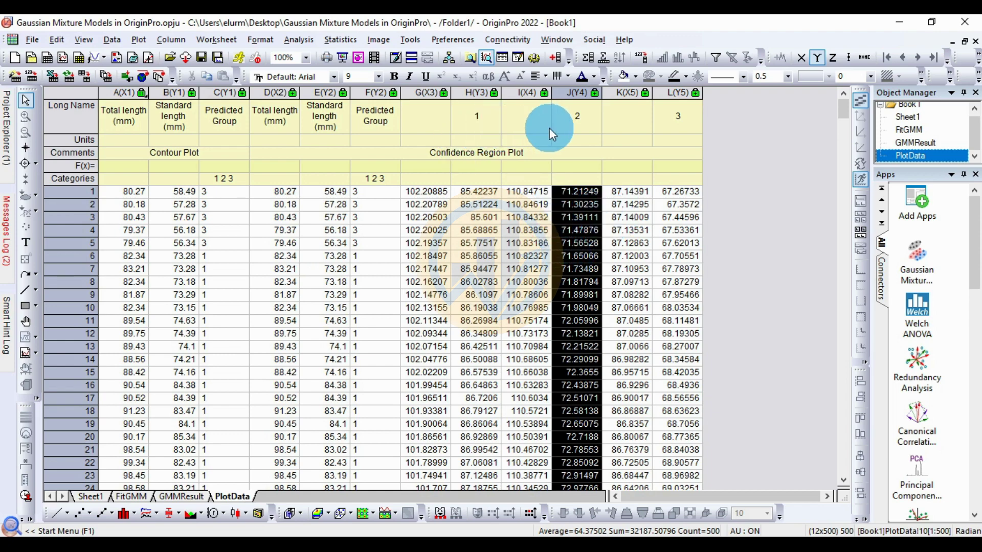
pyautogui.scroll(-20, 629, 379)
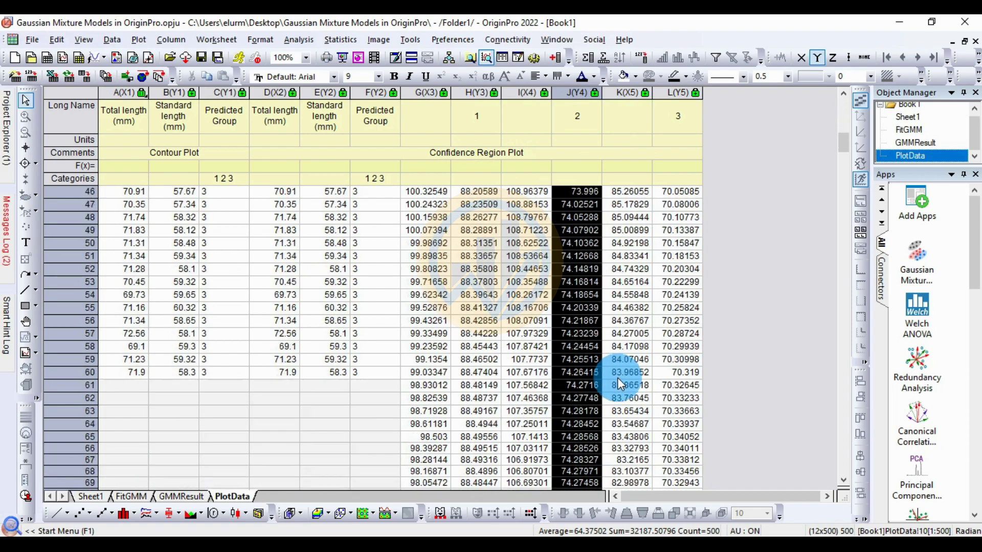
pyautogui.scroll(-20, 627, 381)
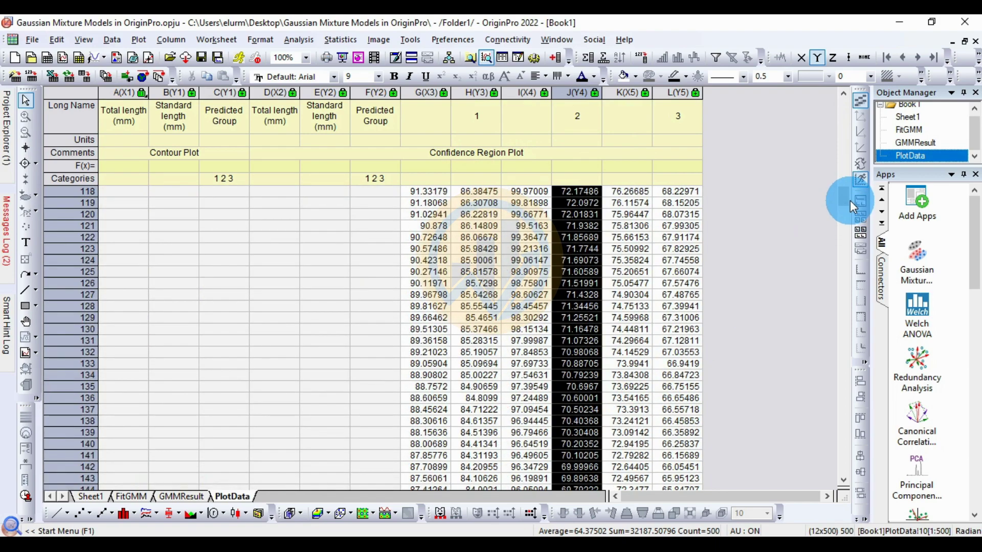
pyautogui.moveTo(846, 261); pyautogui.dragTo(836, 113)
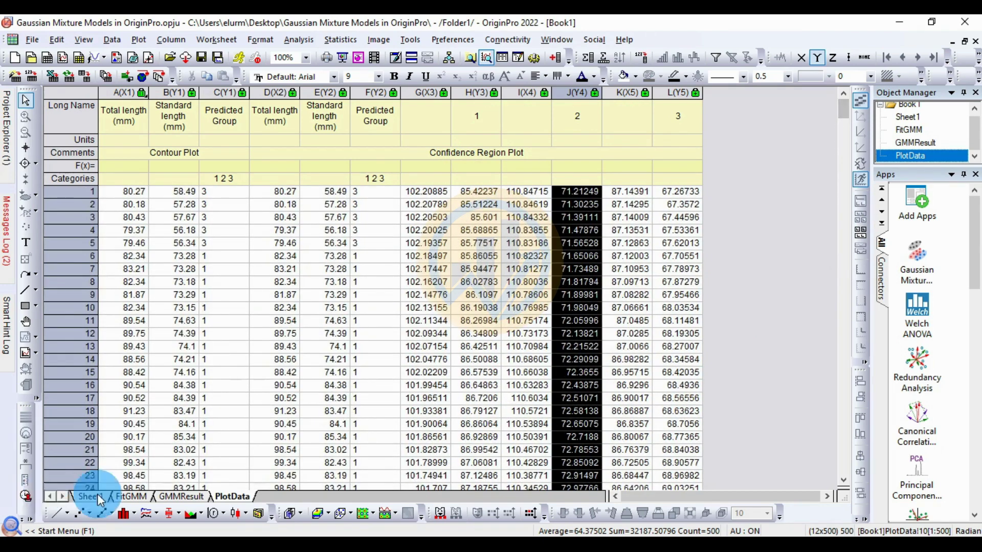
pyautogui.click(131, 497)
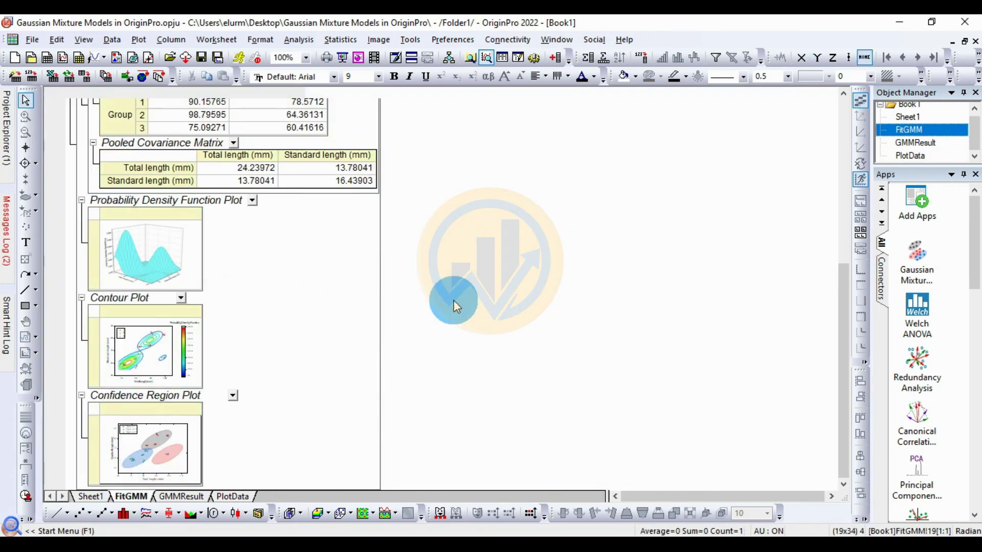